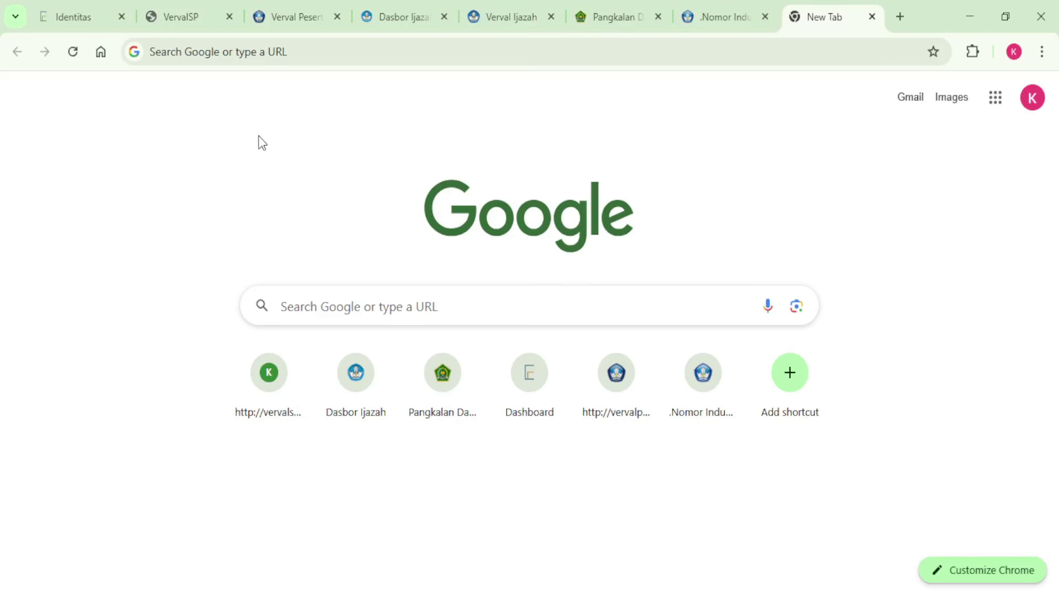
Step: Go to the Verval Peserta Didik dashboard and inspect the Data Residu share in the Residu Peserta Didik chart
left_click(293, 19)
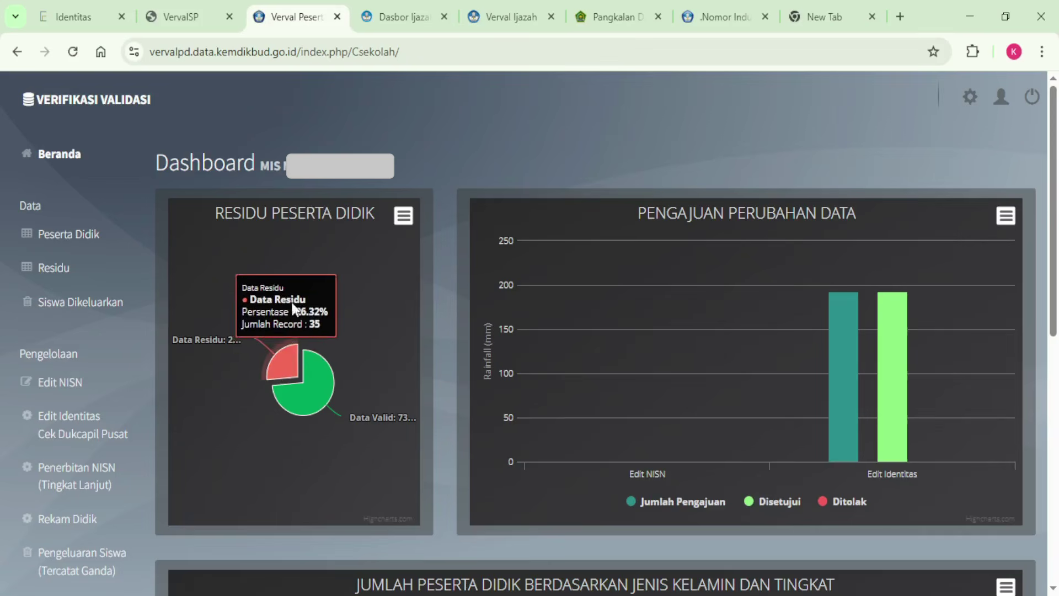
mouse_move(289, 372)
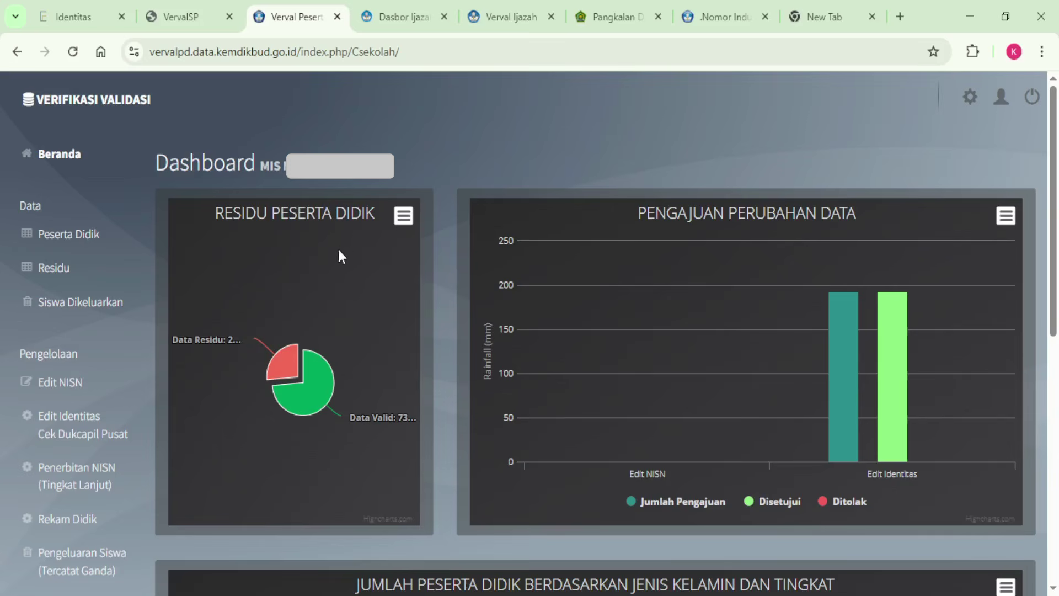
left_click(399, 24)
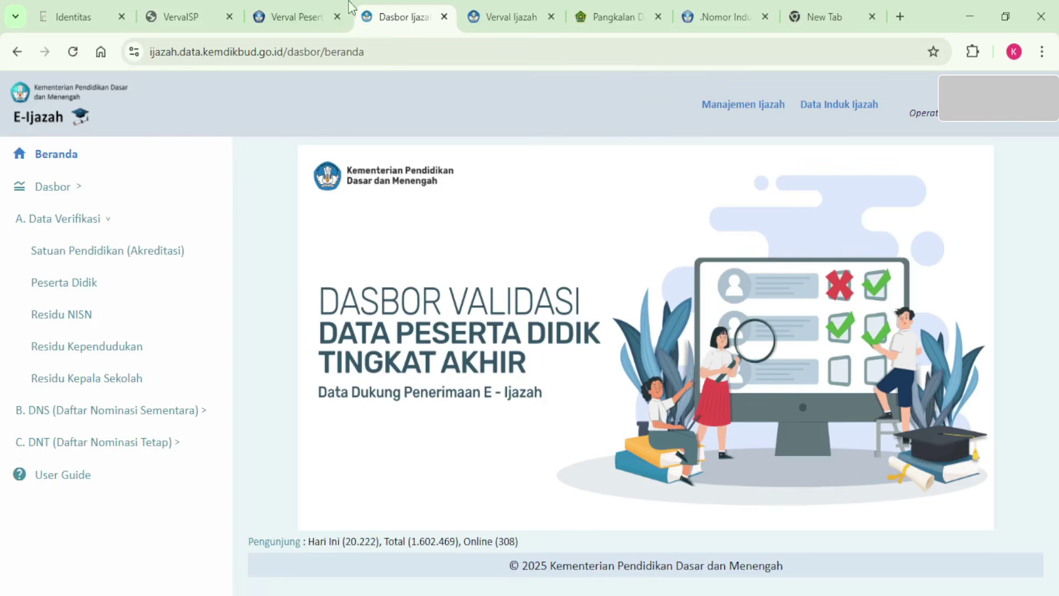
left_click(310, 6)
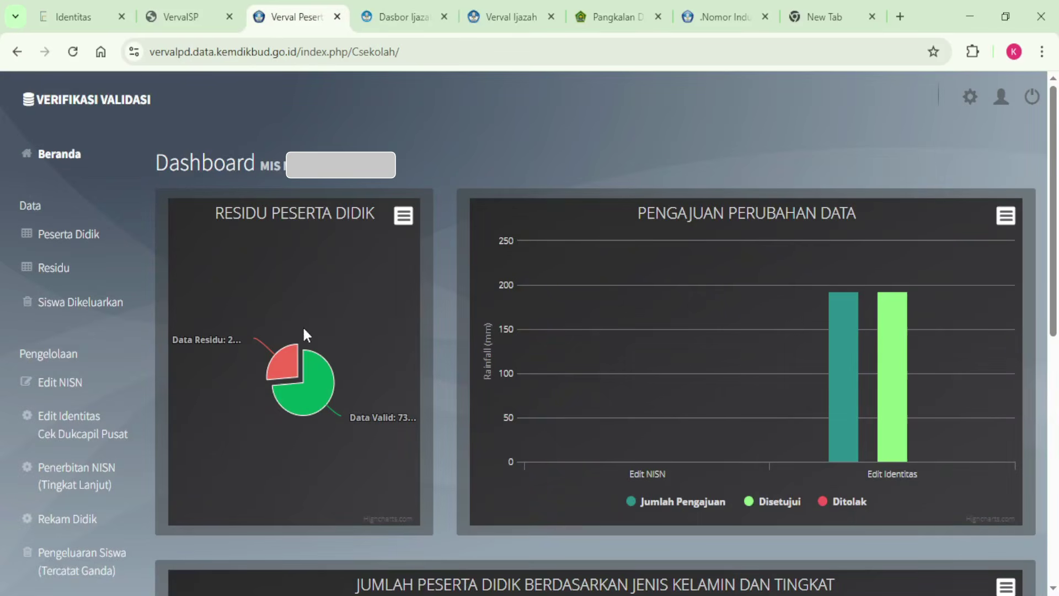
mouse_move(274, 355)
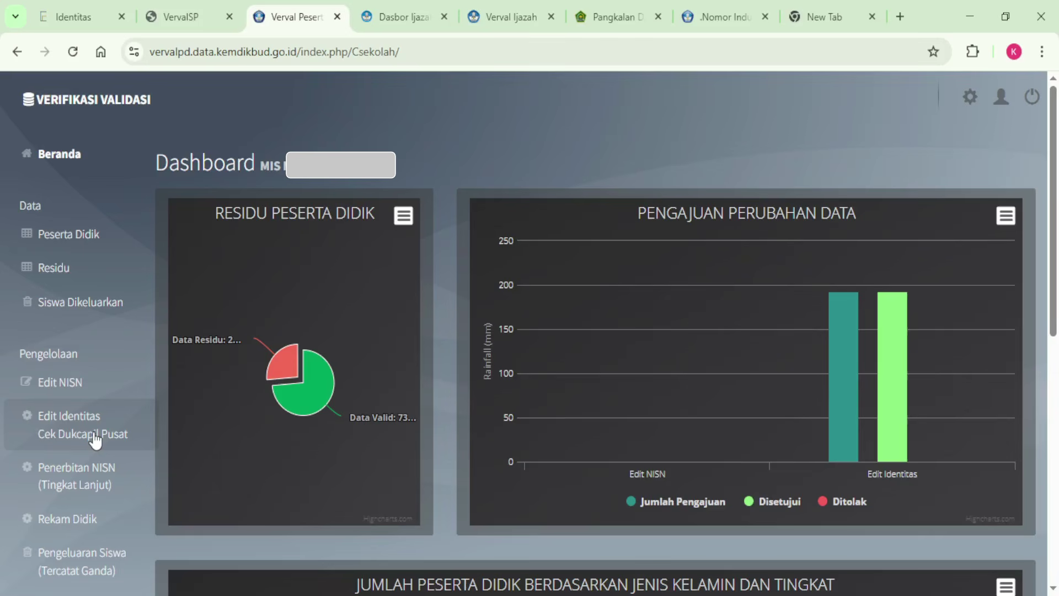
Step: Open the Edit Identitas Cek Dukcapil Pusat form and select a student by searching the student list by name
left_click(94, 435)
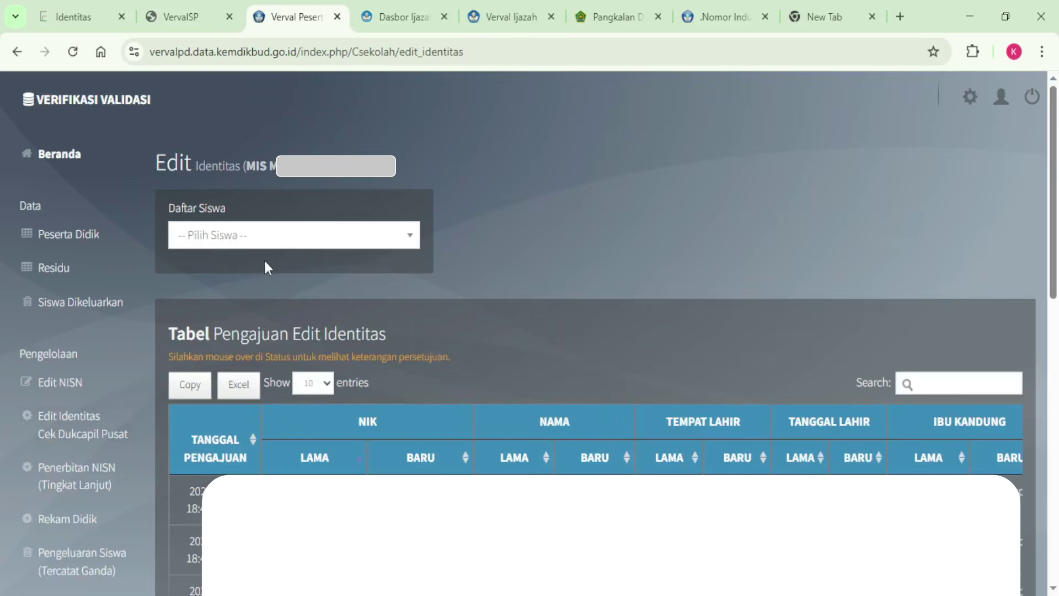
left_click(276, 243)
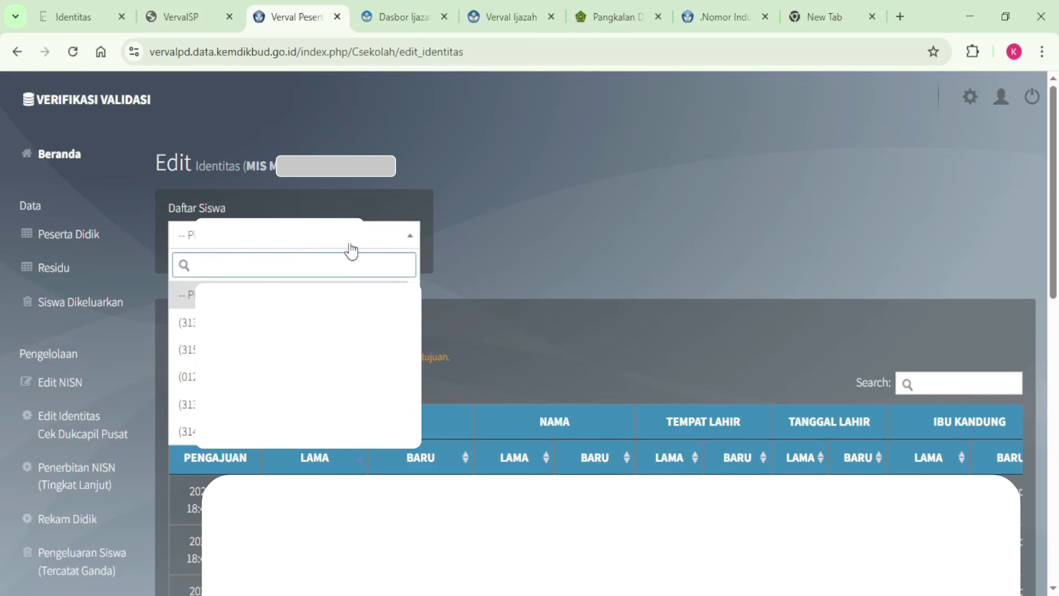
type("salm")
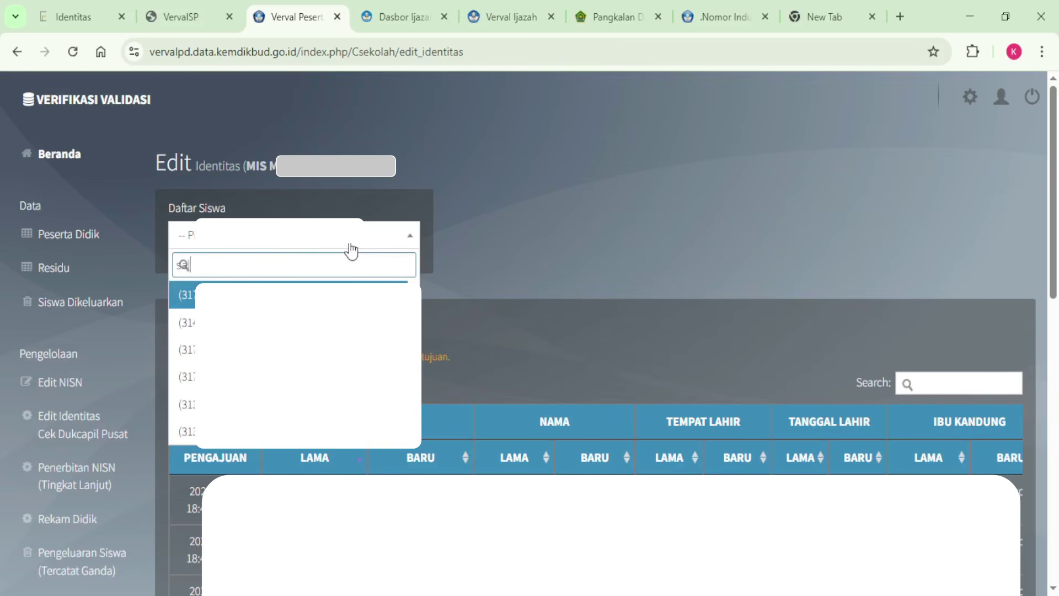
type("a")
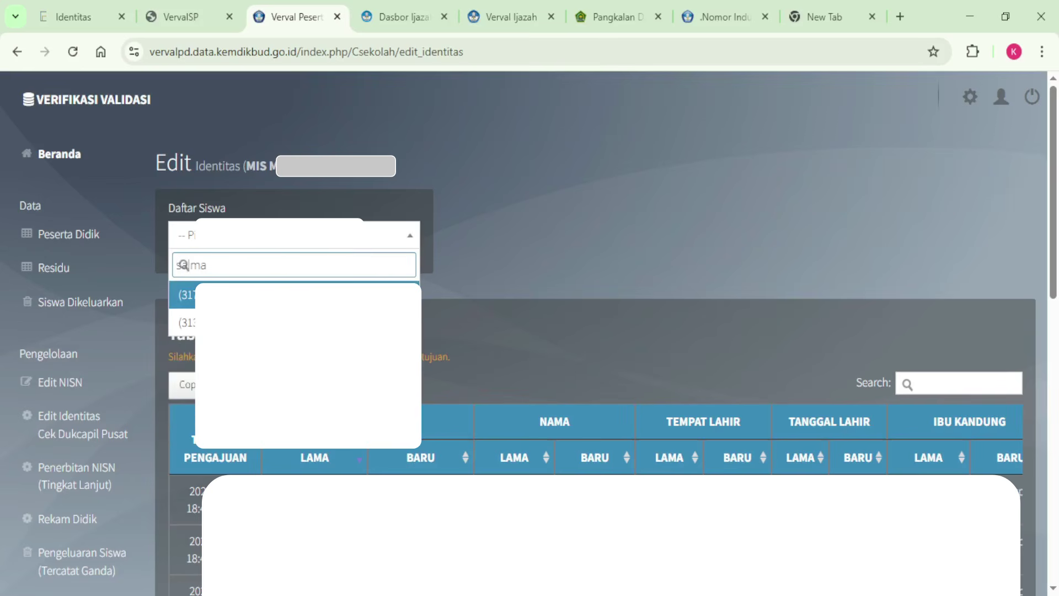
key("Return")
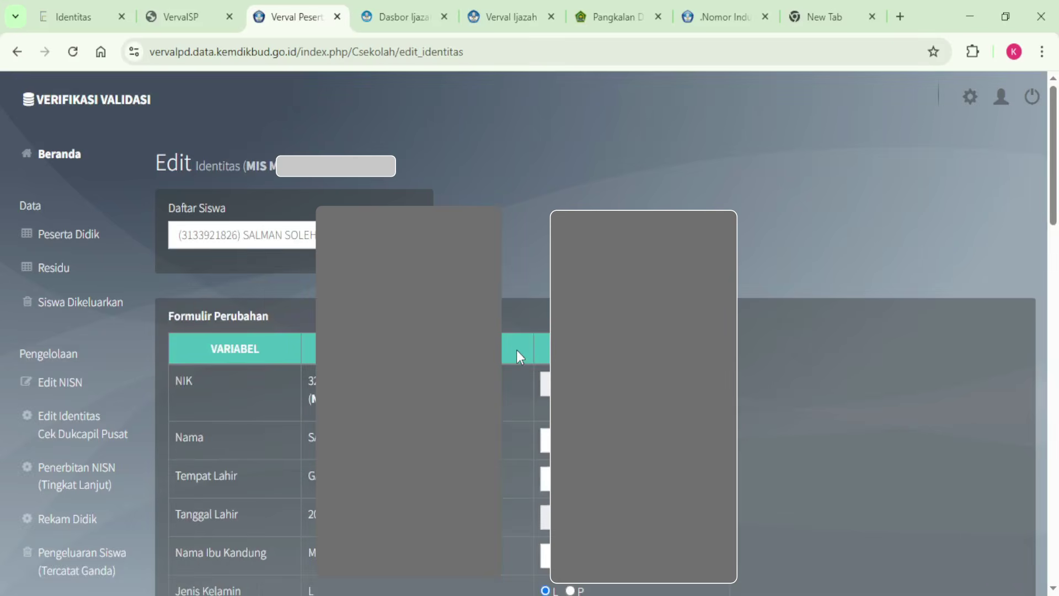
Step: Validate the selected student's identity data and review the per-field validation results below the change form
scroll(517, 349, "down", 1)
scroll(519, 374, "down", 2)
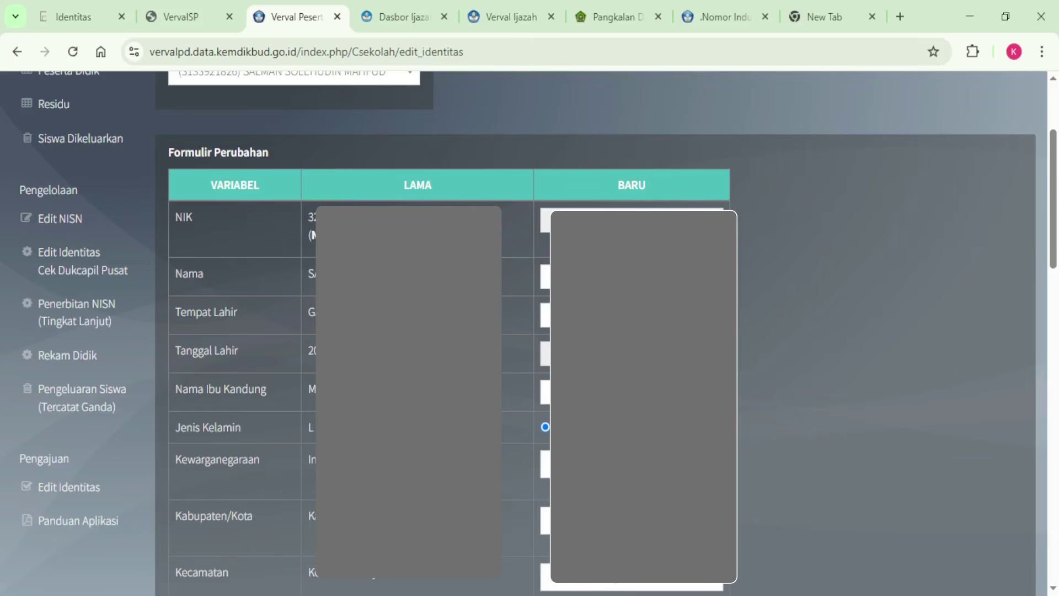
scroll(530, 331, "down", 2)
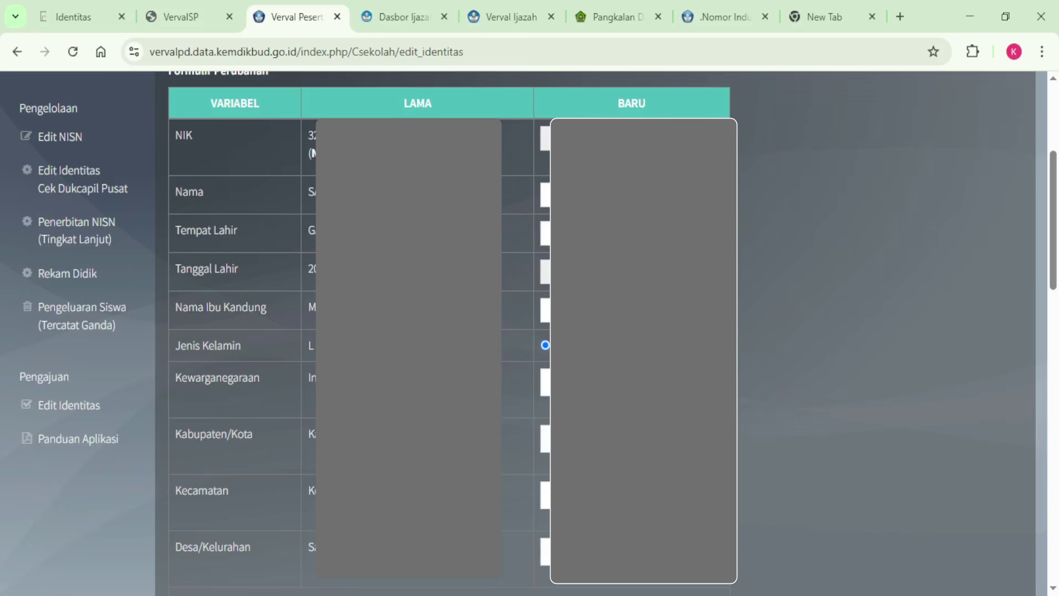
scroll(267, 486, "down", 4)
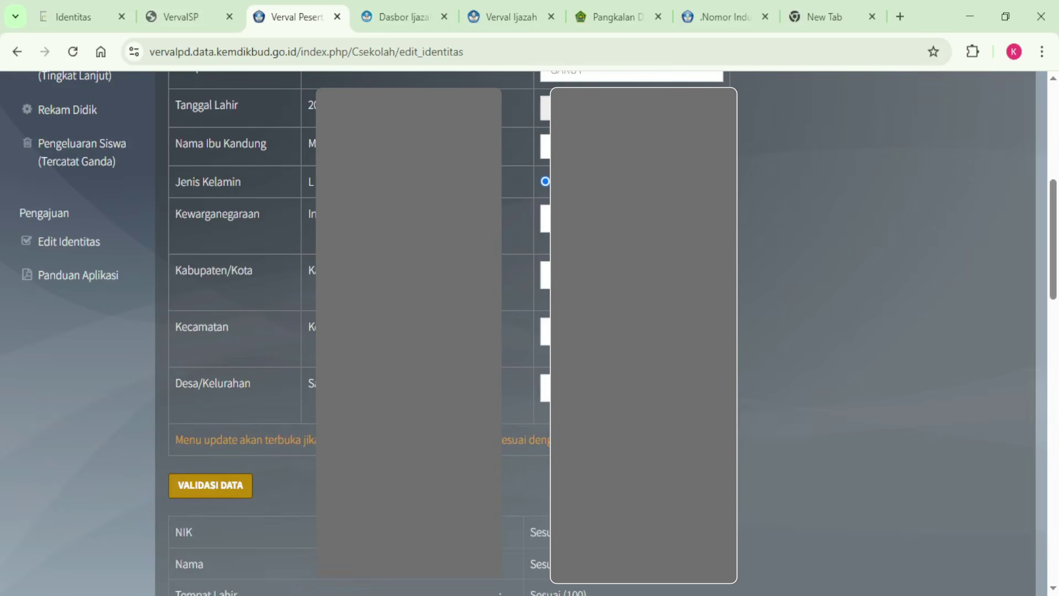
scroll(392, 477, "down", 5)
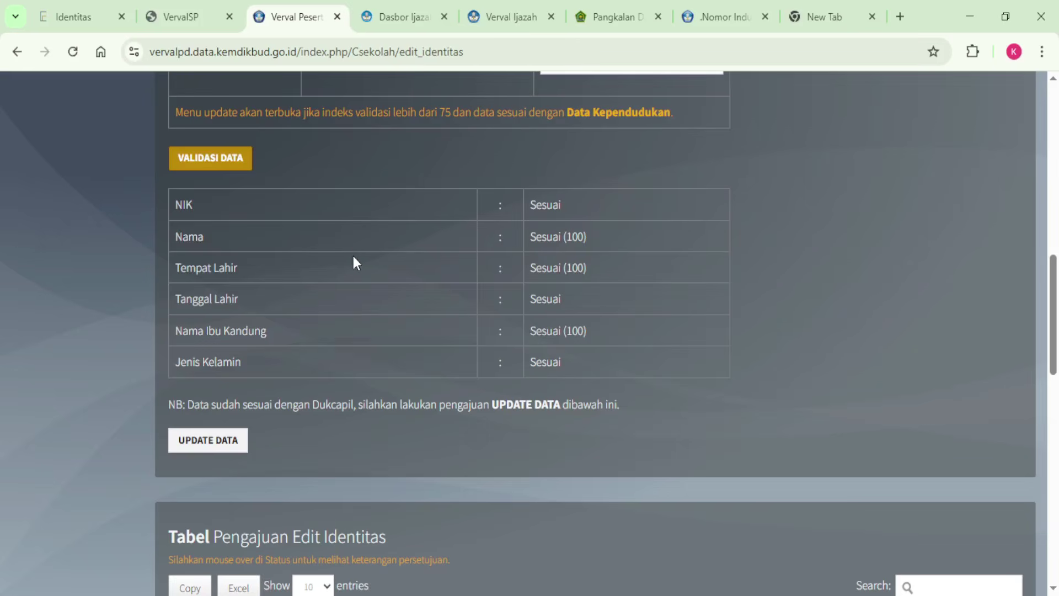
scroll(353, 257, "up", 3)
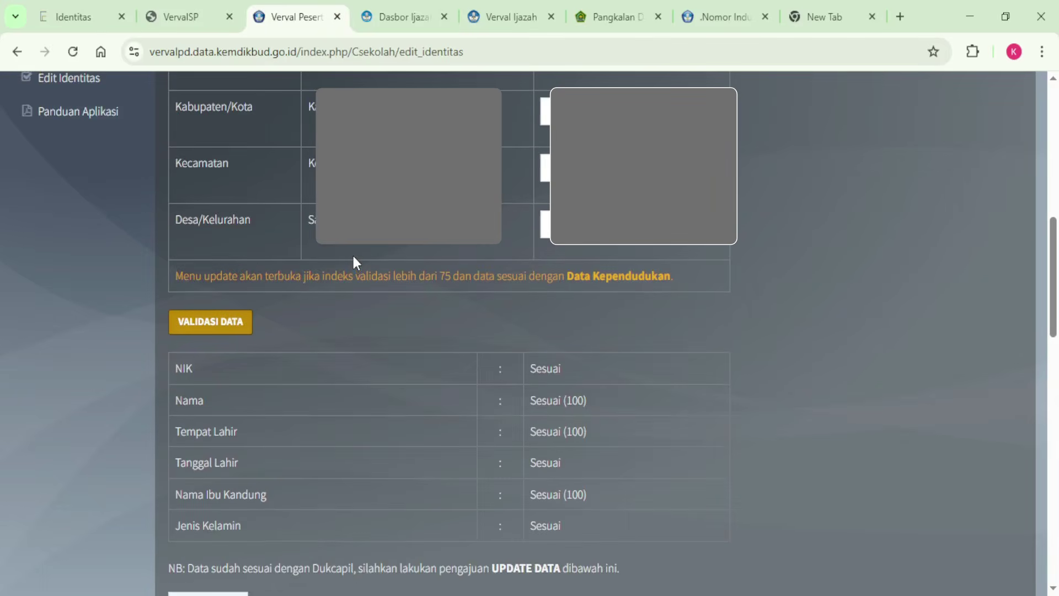
scroll(351, 253, "down", 4)
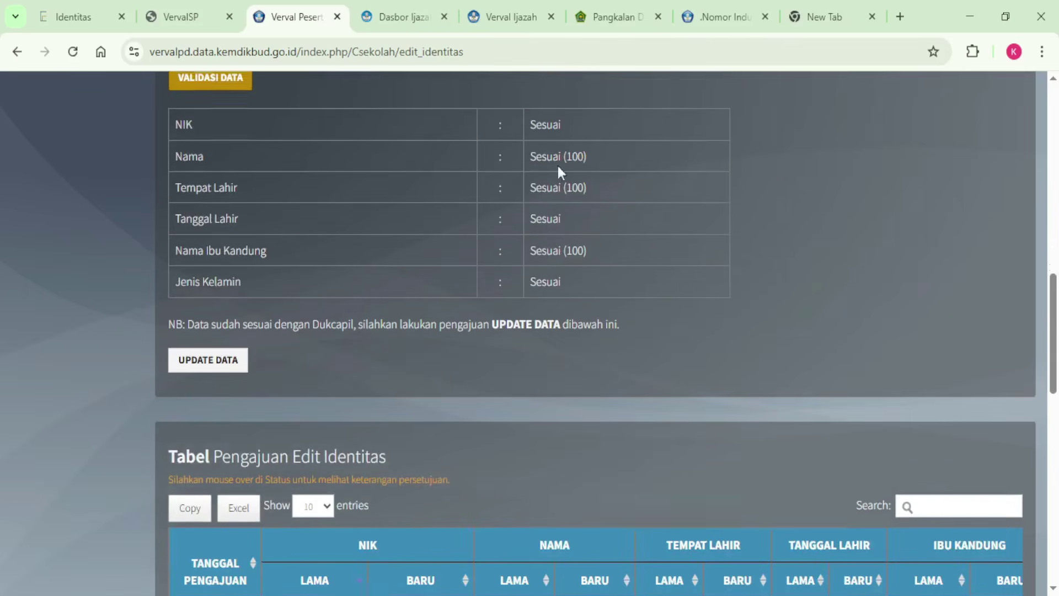
Step: View the list of identity change submissions under Pengajuan in Verval Peserta Didik, and the public NISN search page
left_click(713, 16)
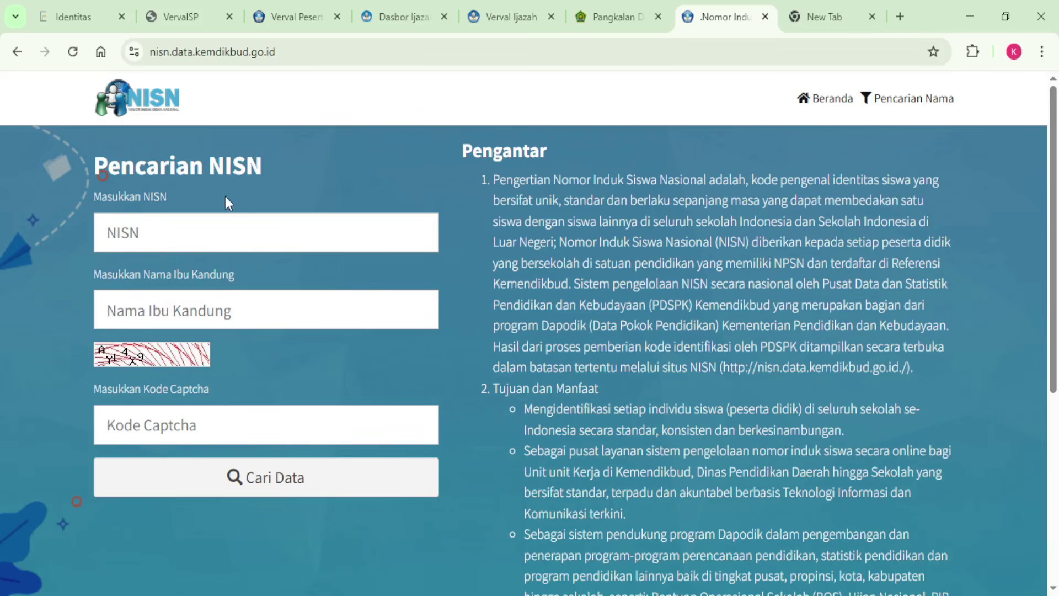
left_click(281, 24)
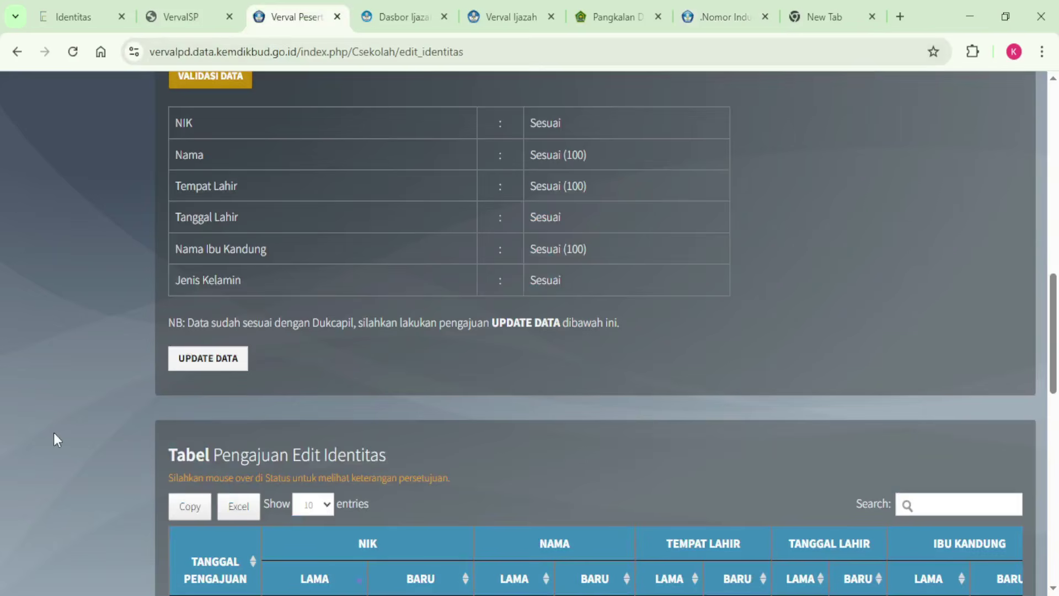
scroll(54, 440, "up", 10)
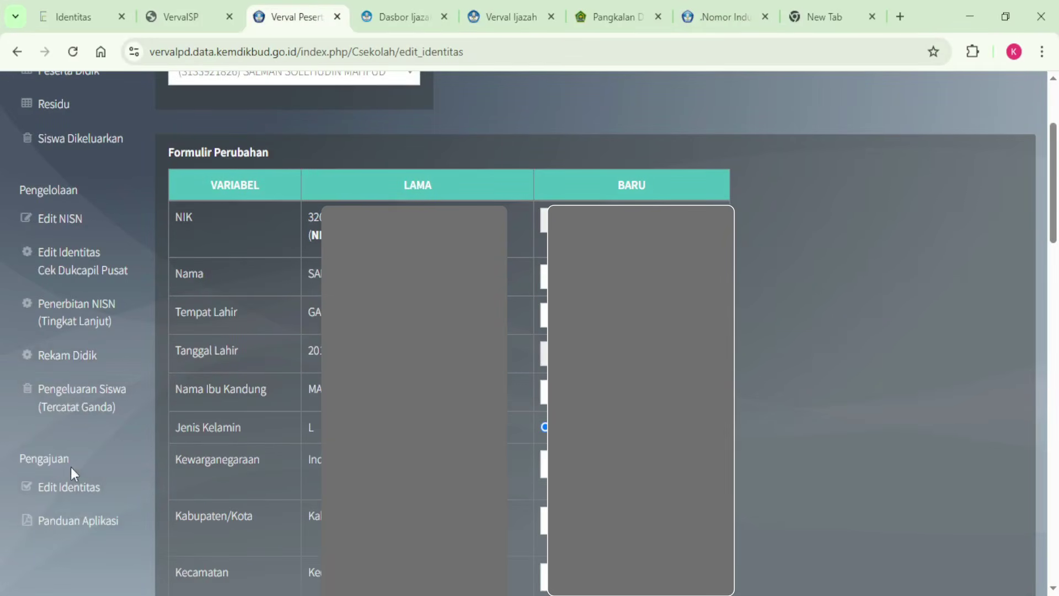
left_click(81, 498)
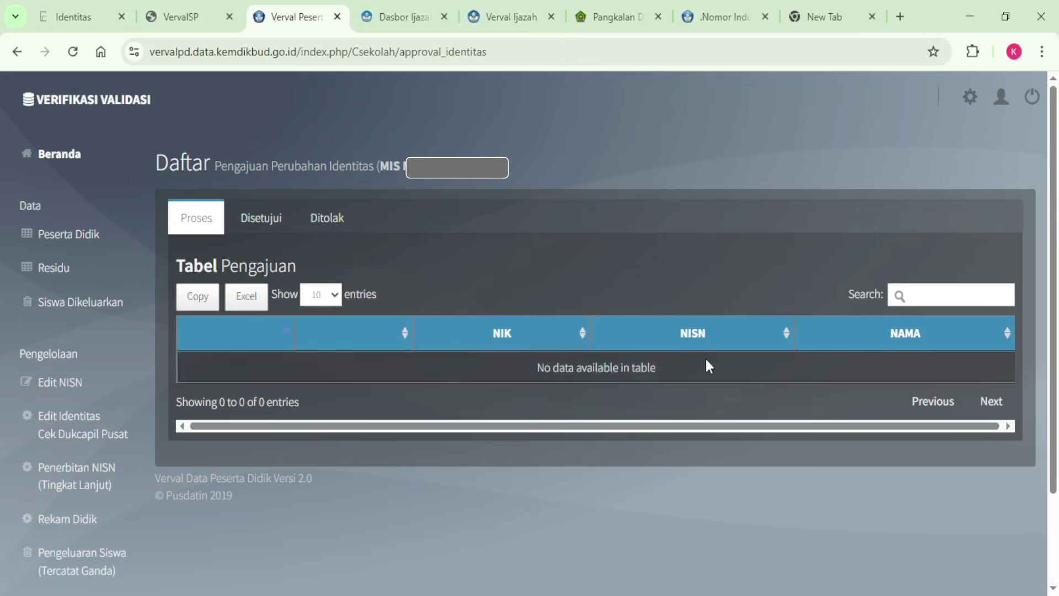
left_click(723, 17)
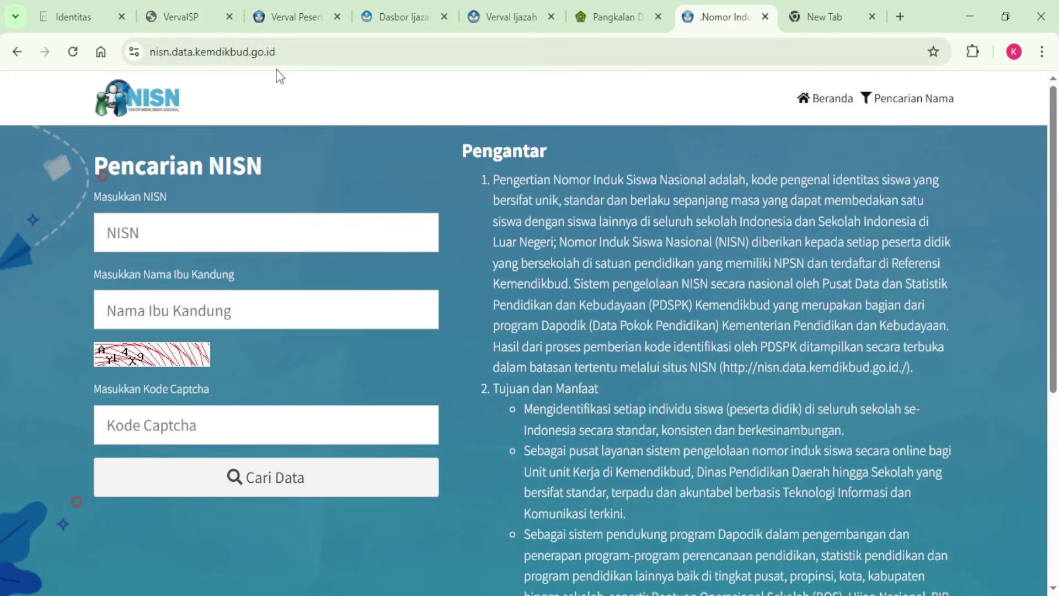
left_click(293, 22)
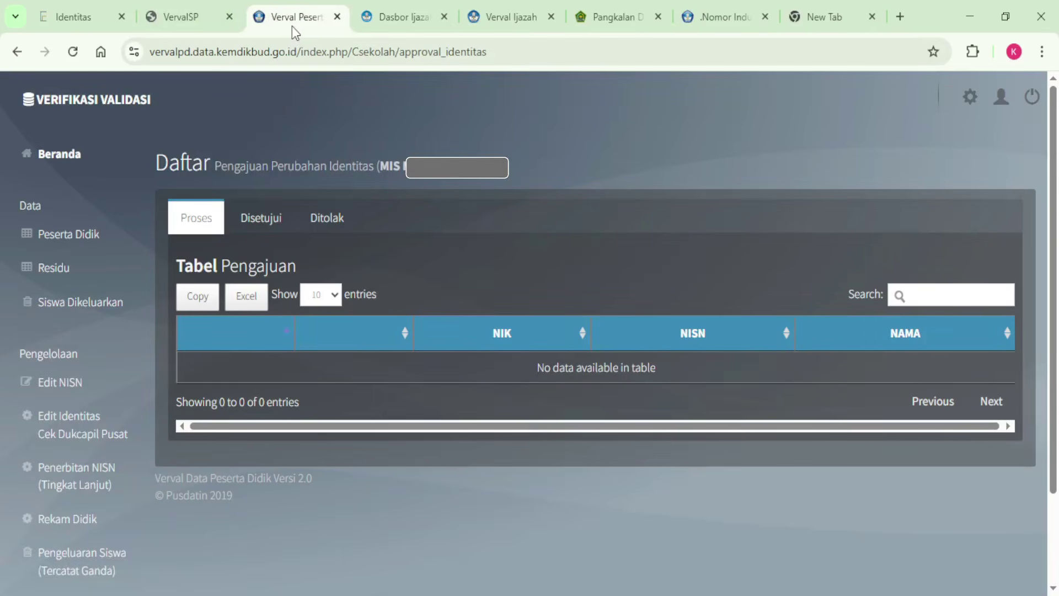
Step: Switch to EMIS and open the student list, Daftar Siswa
left_click(68, 18)
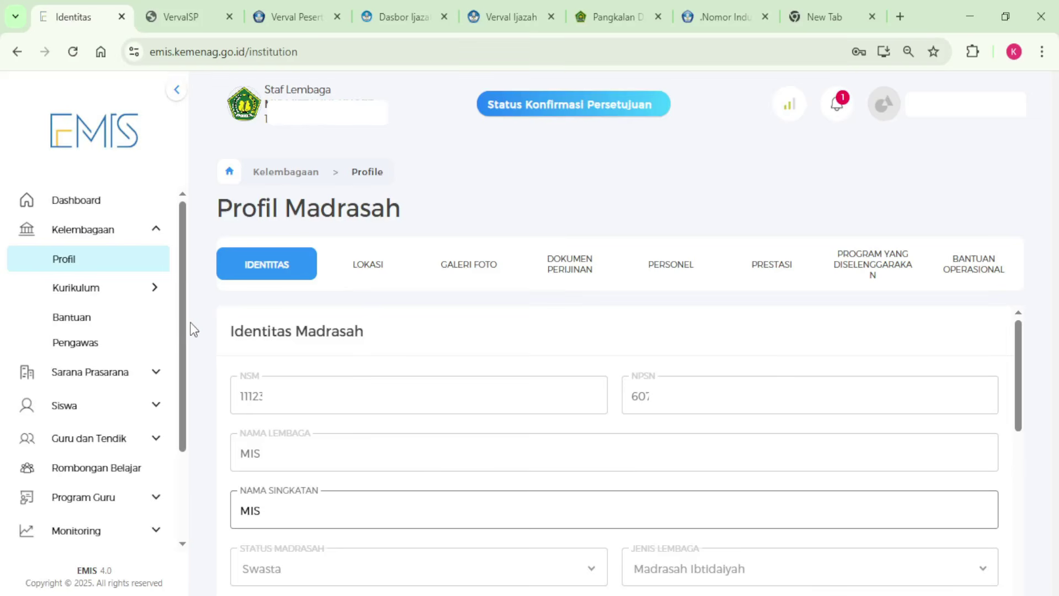
left_click(89, 411)
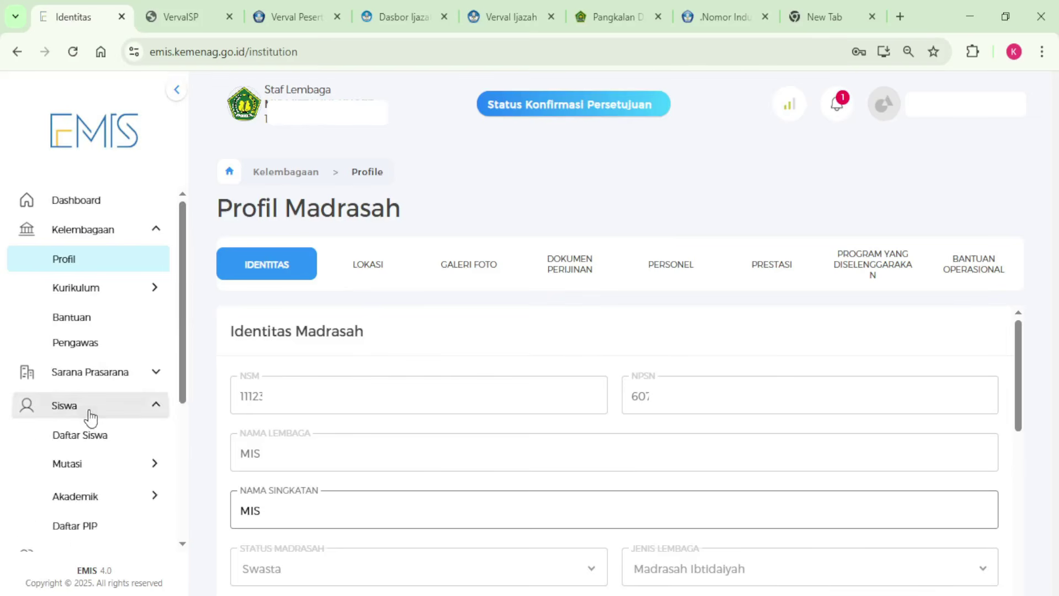
left_click(79, 434)
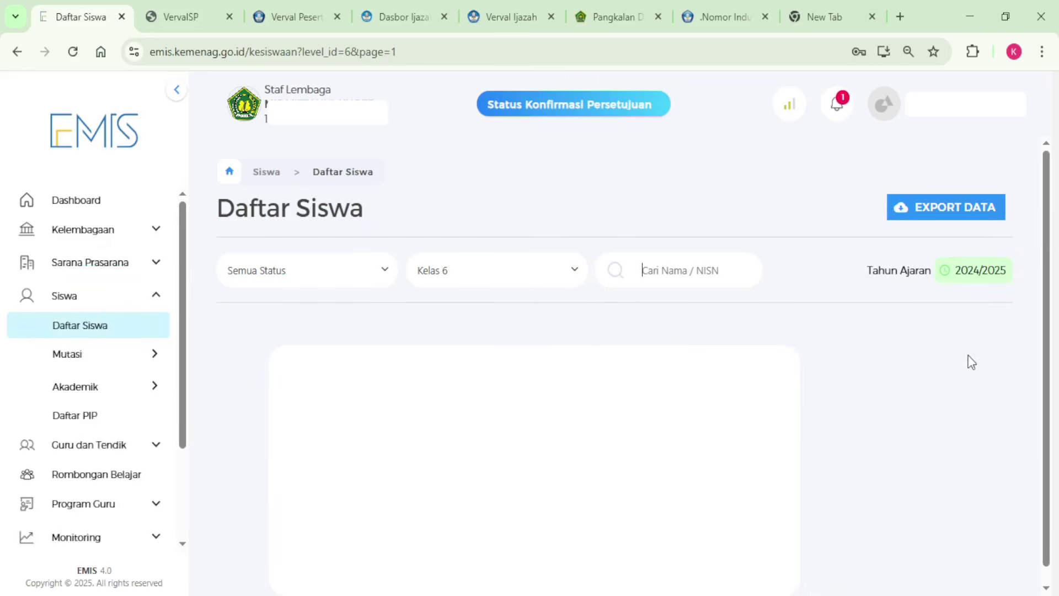
Step: Open the first listed Kelas 6 student's record for editing with the Ubah action
left_click(961, 377)
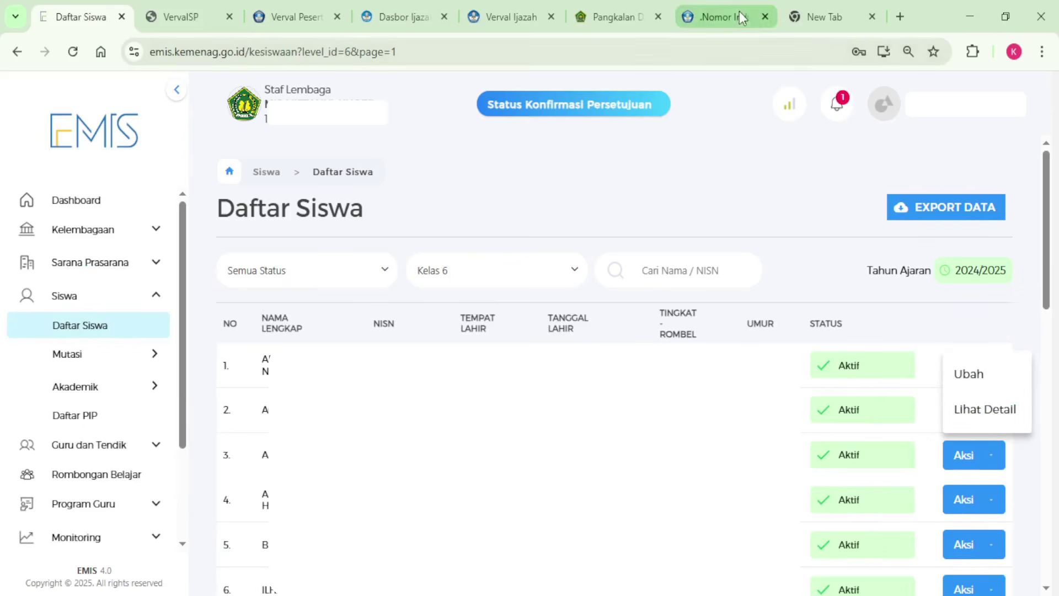
left_click(719, 16)
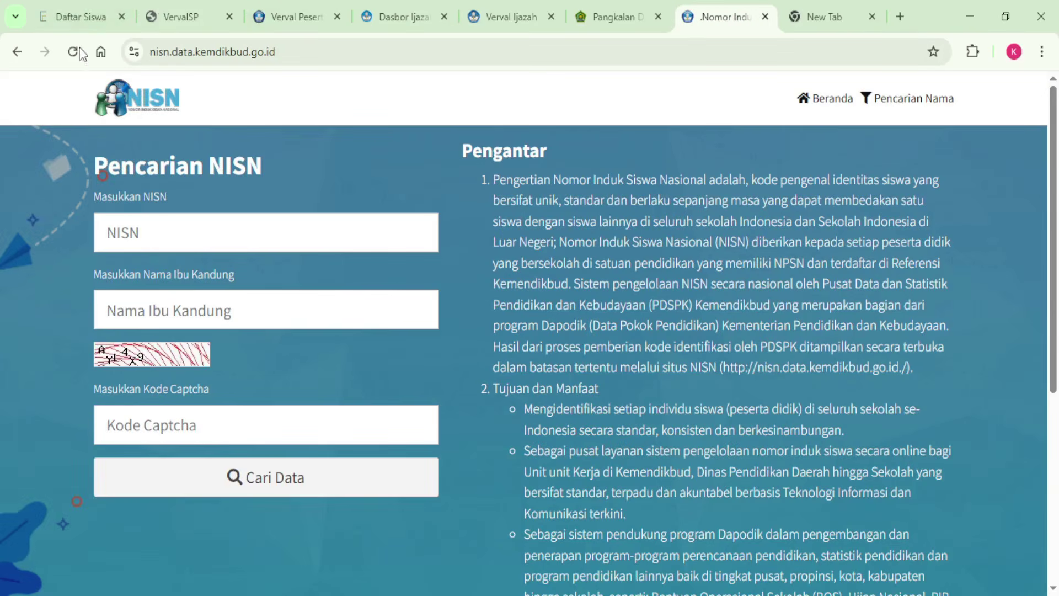
left_click(77, 22)
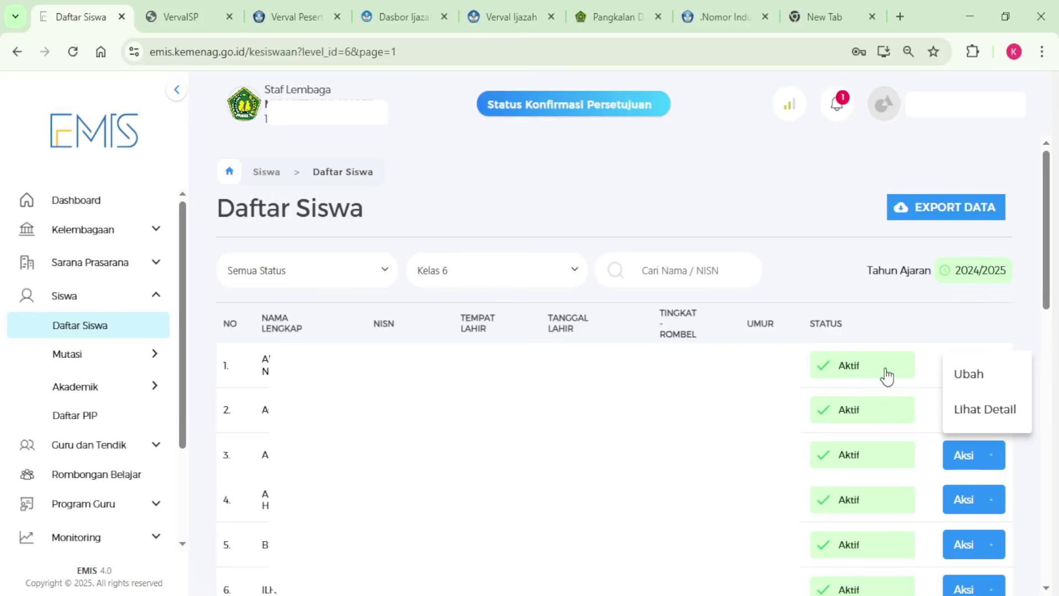
left_click(723, 16)
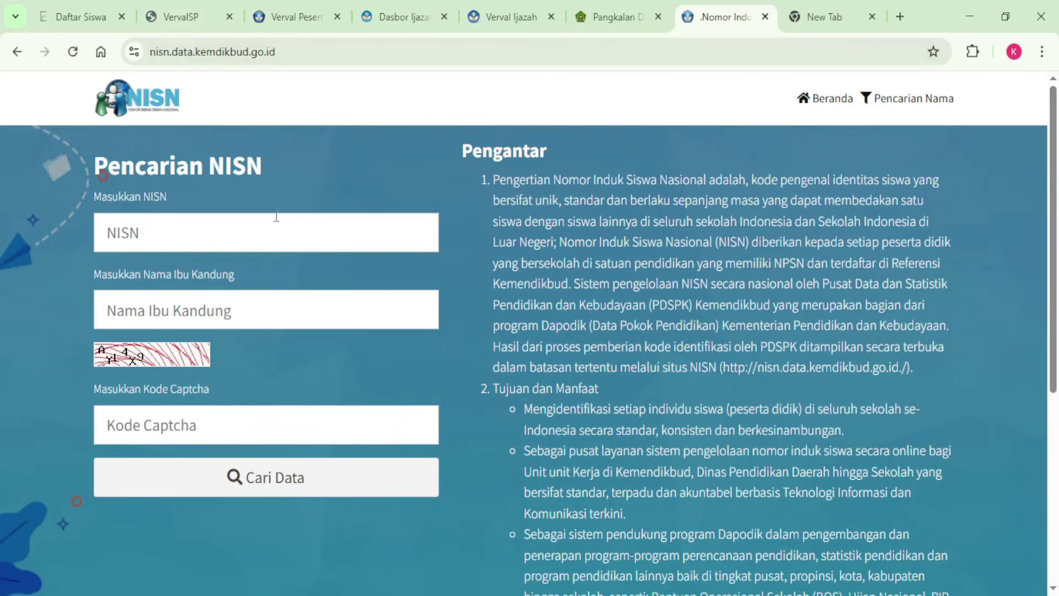
left_click(78, 15)
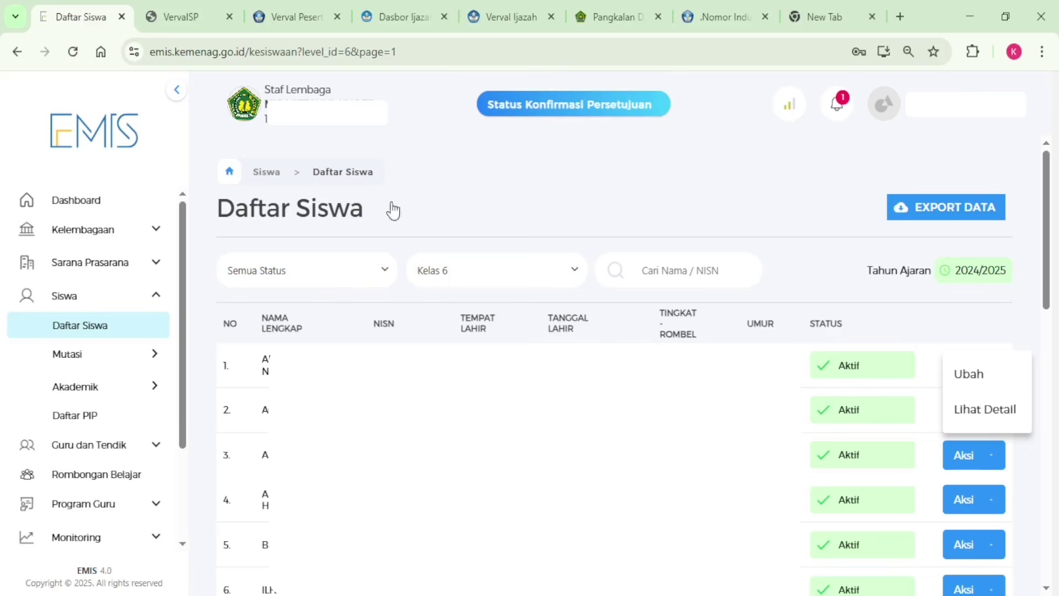
left_click(984, 376)
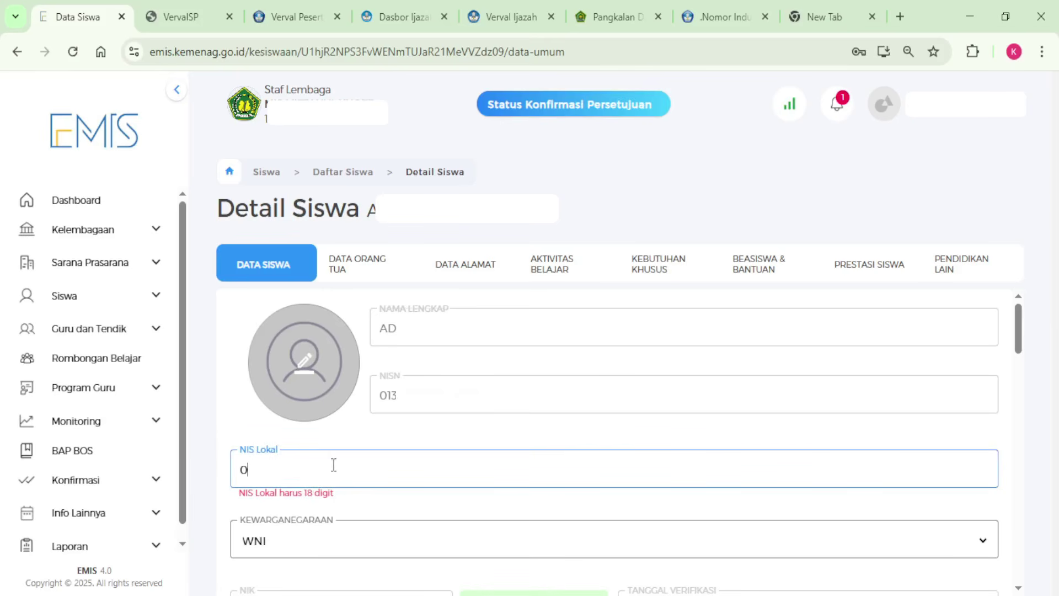
Step: Examine the student's Data Siswa form down to the Kartu Keluarga section and its family card and KIP upload fields
scroll(331, 464, "down", 7)
scroll(334, 464, "down", 13)
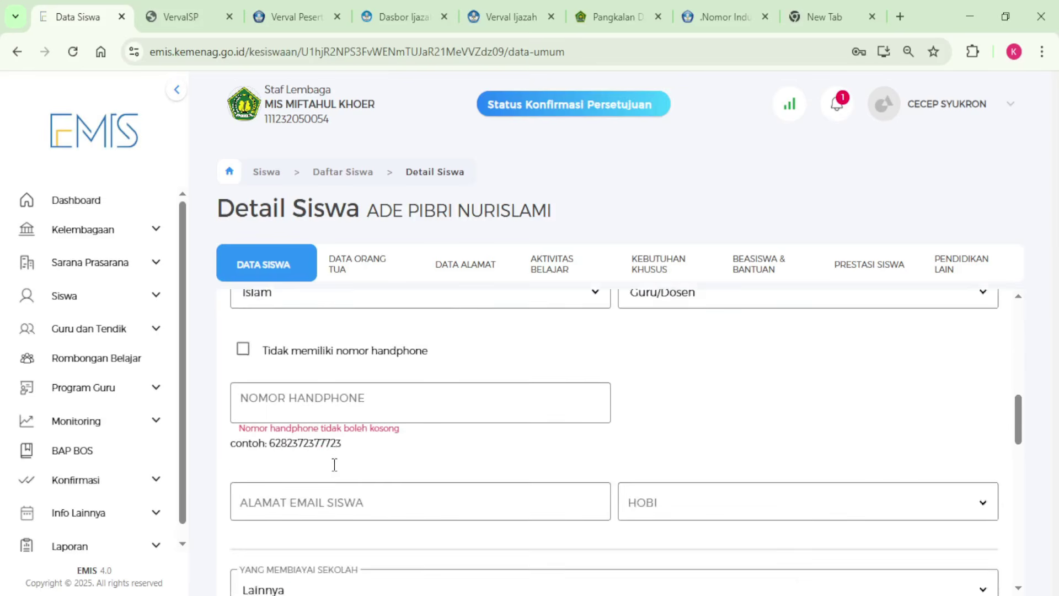
scroll(334, 470, "down", 2)
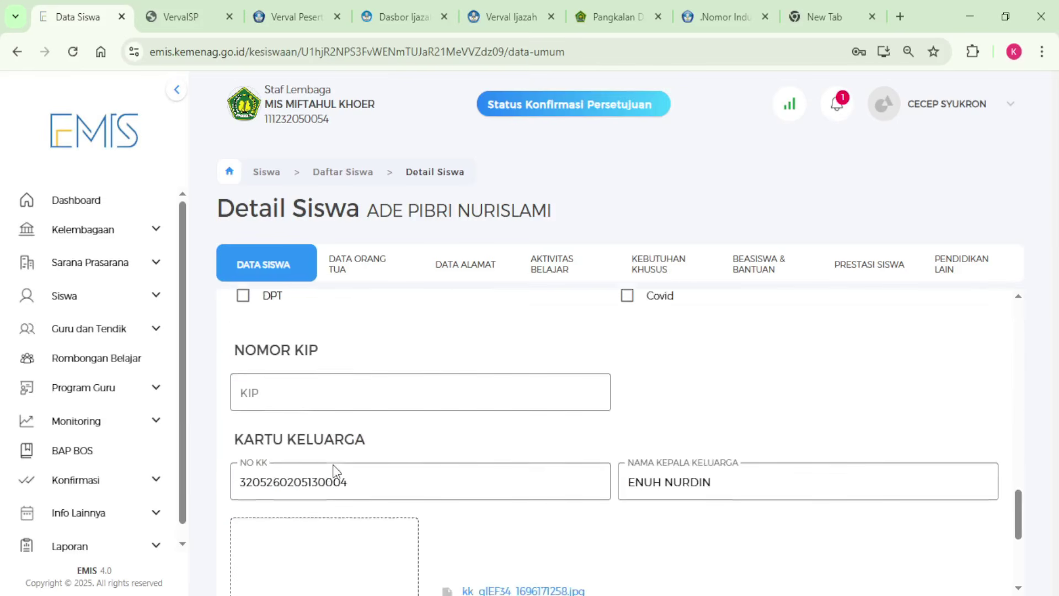
scroll(334, 470, "up", 6)
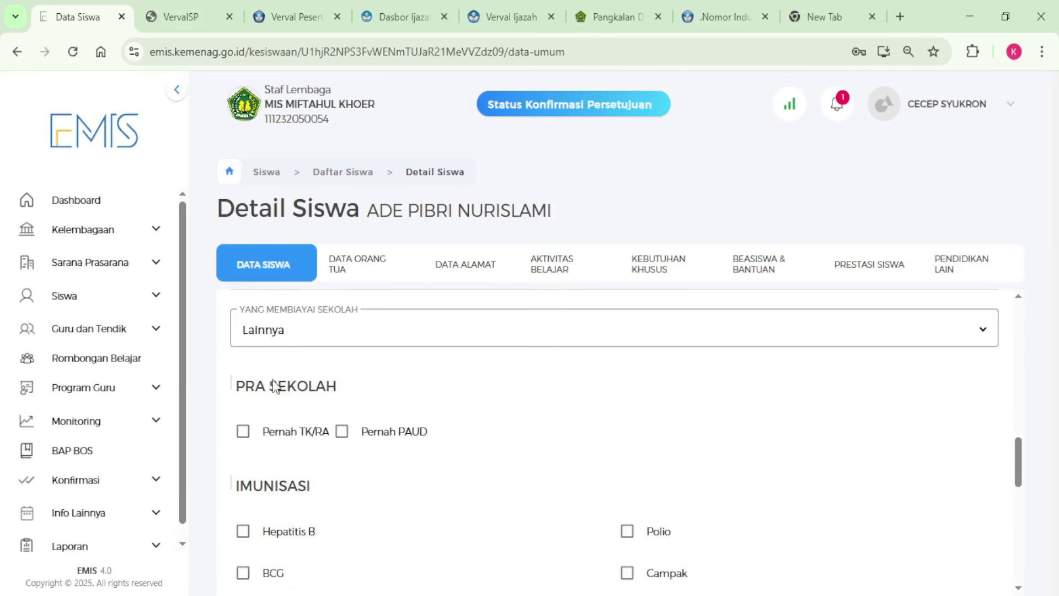
scroll(356, 461, "down", 6)
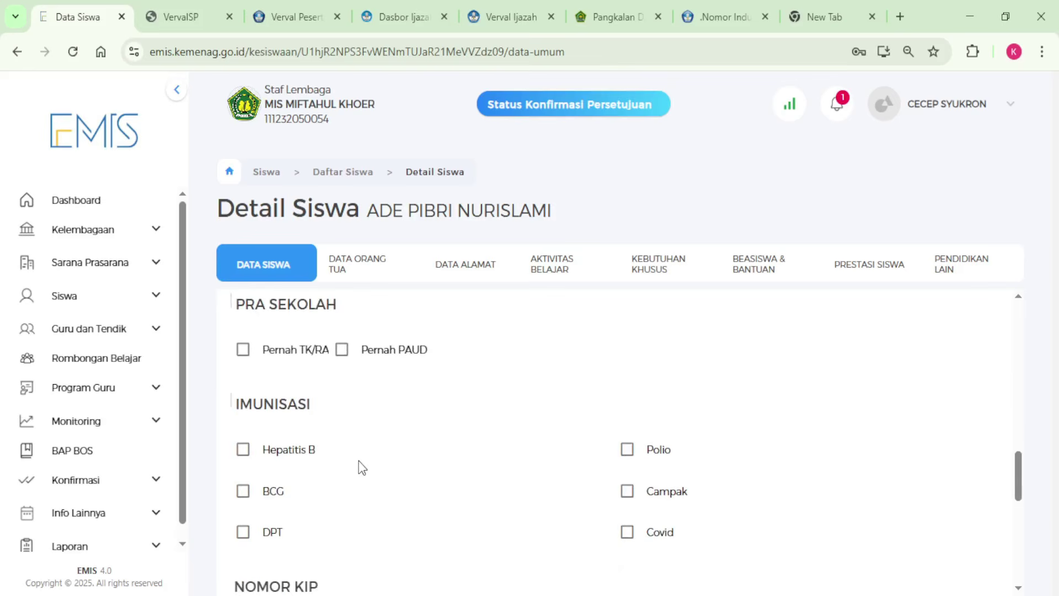
scroll(359, 460, "down", 2)
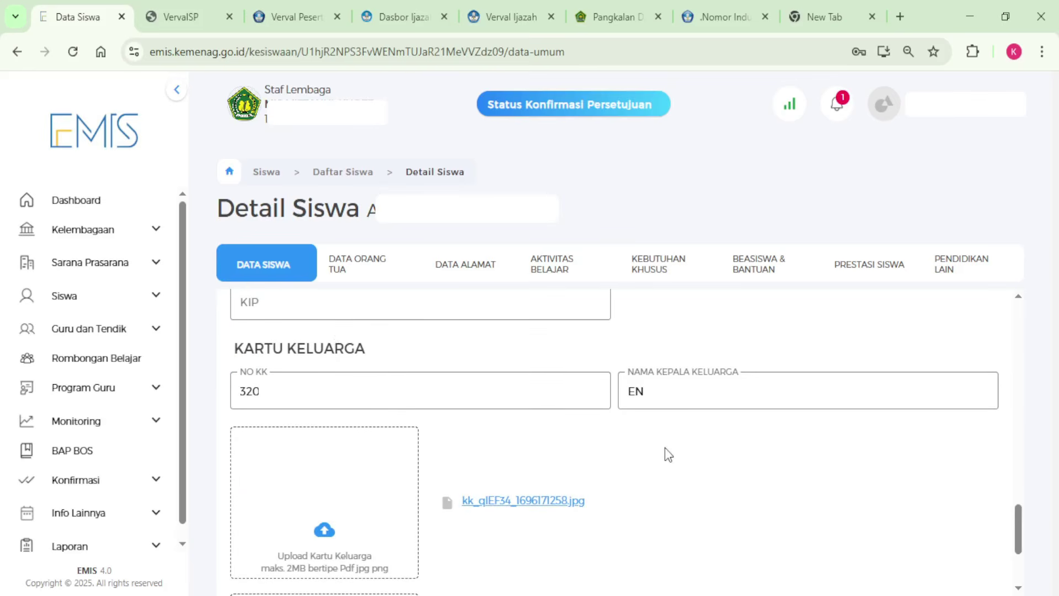
scroll(504, 488, "down", 1)
scroll(504, 489, "down", 1)
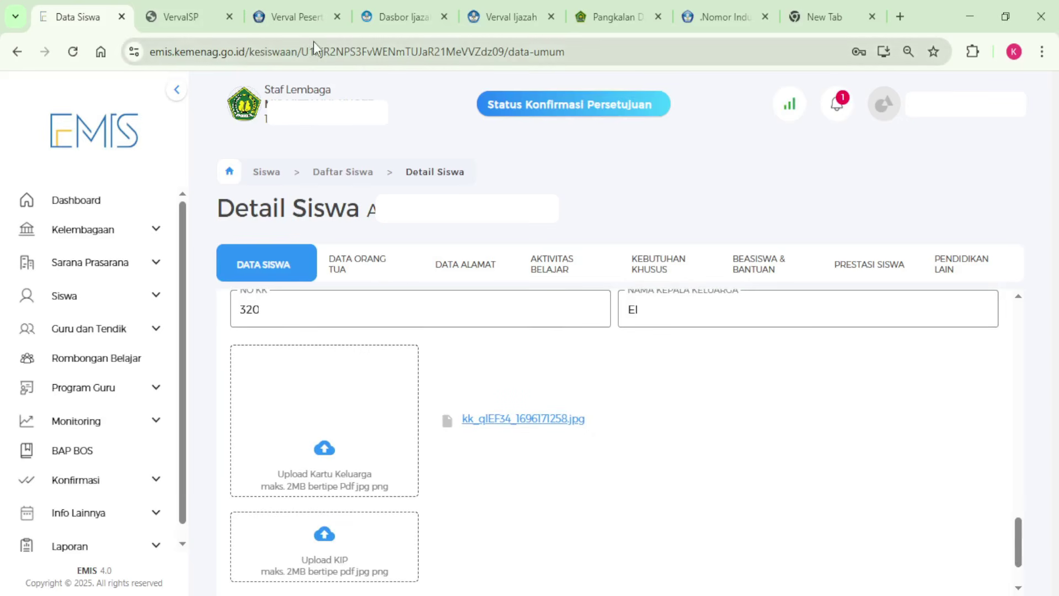
Step: Check the identity change submissions in Verval Peserta Didik, and open the madrasah's Profil page under Kelembagaan in EMIS
left_click(305, 16)
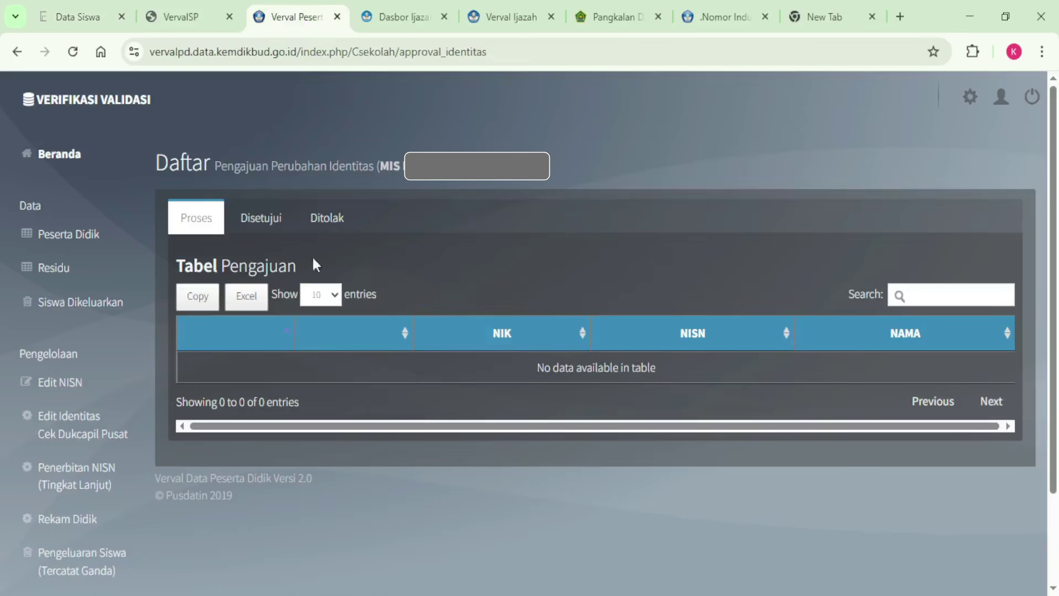
left_click(66, 22)
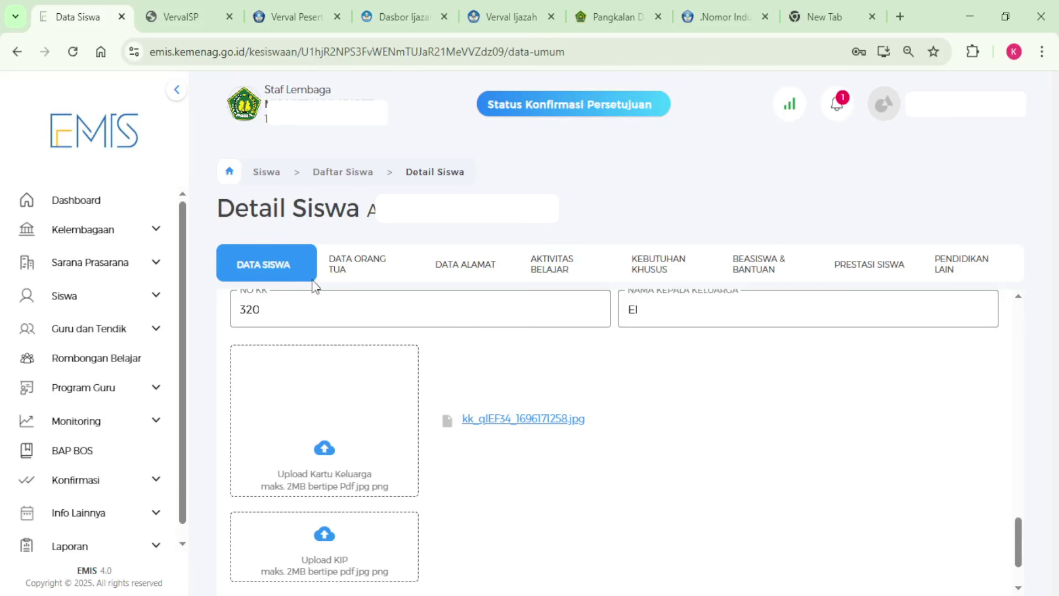
left_click(95, 230)
left_click(87, 264)
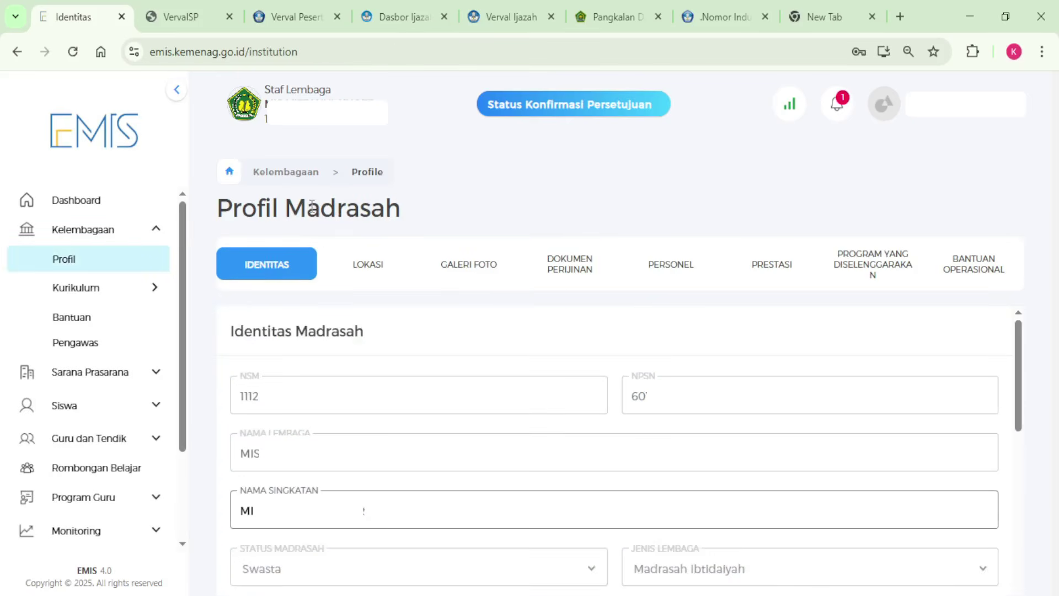
Step: Switch to VervalSP and open Perbaikan Data under Pengelolaan to view the school's identity and document form
left_click(168, 17)
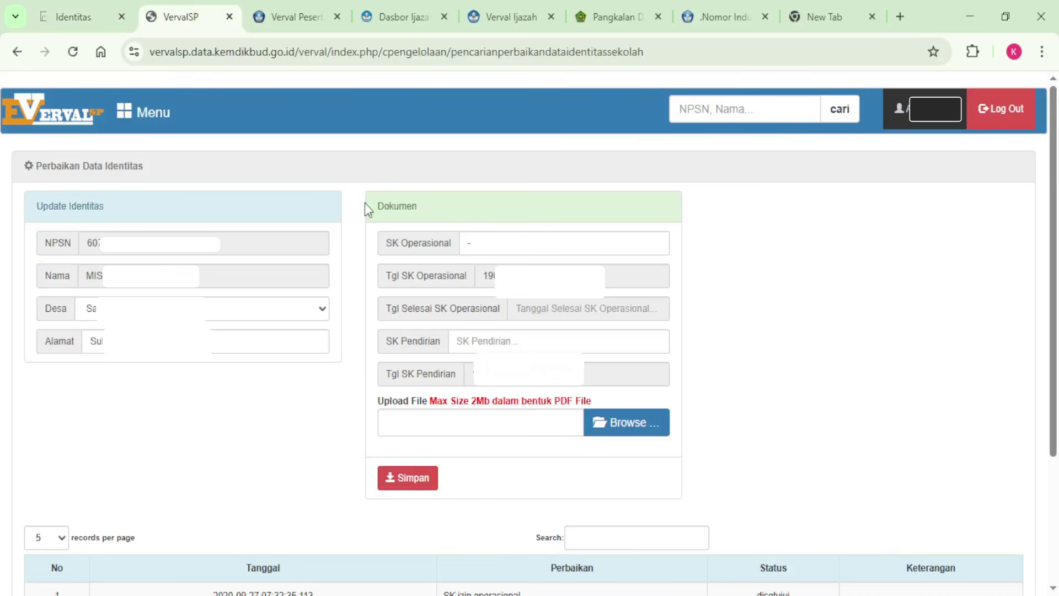
left_click(142, 113)
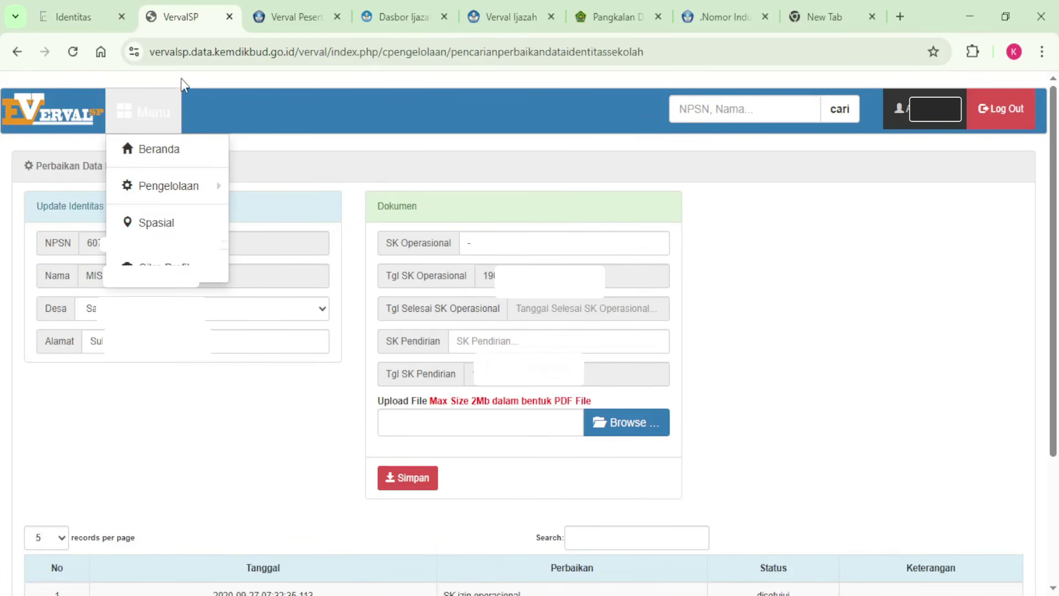
left_click(186, 55)
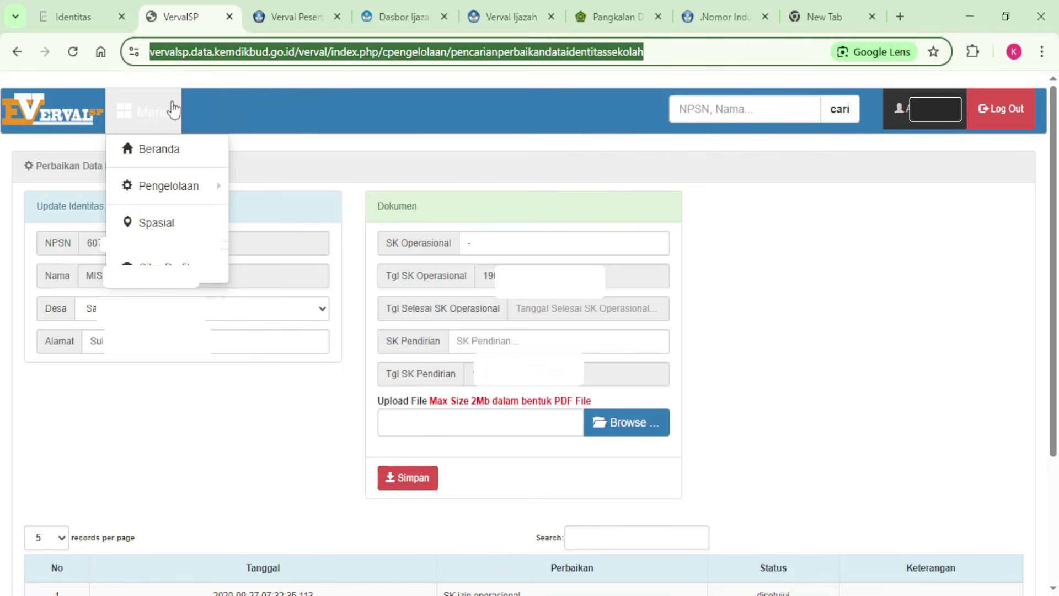
left_click(159, 122)
left_click(155, 115)
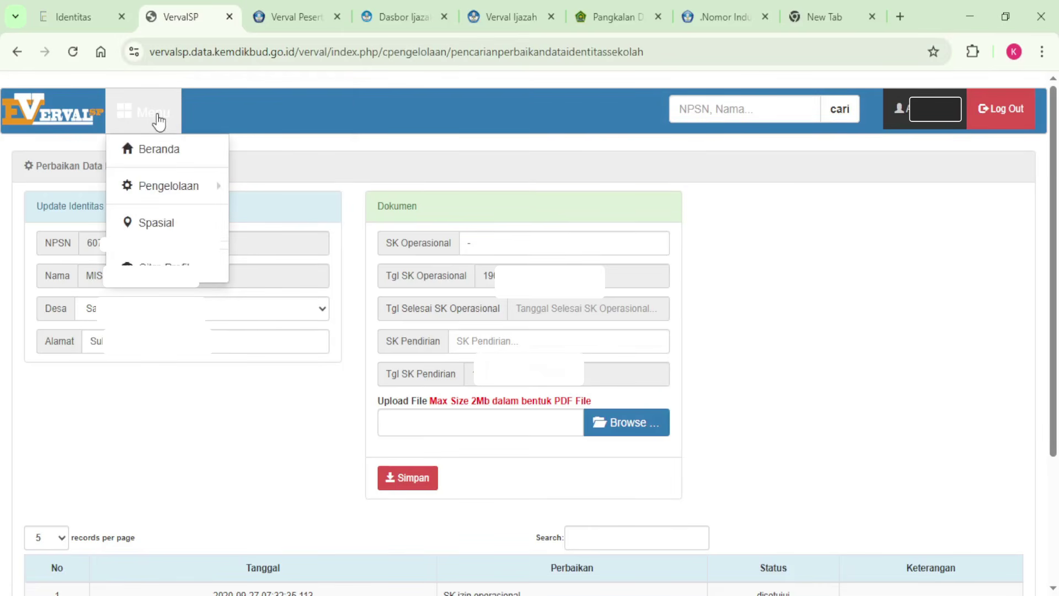
mouse_move(188, 187)
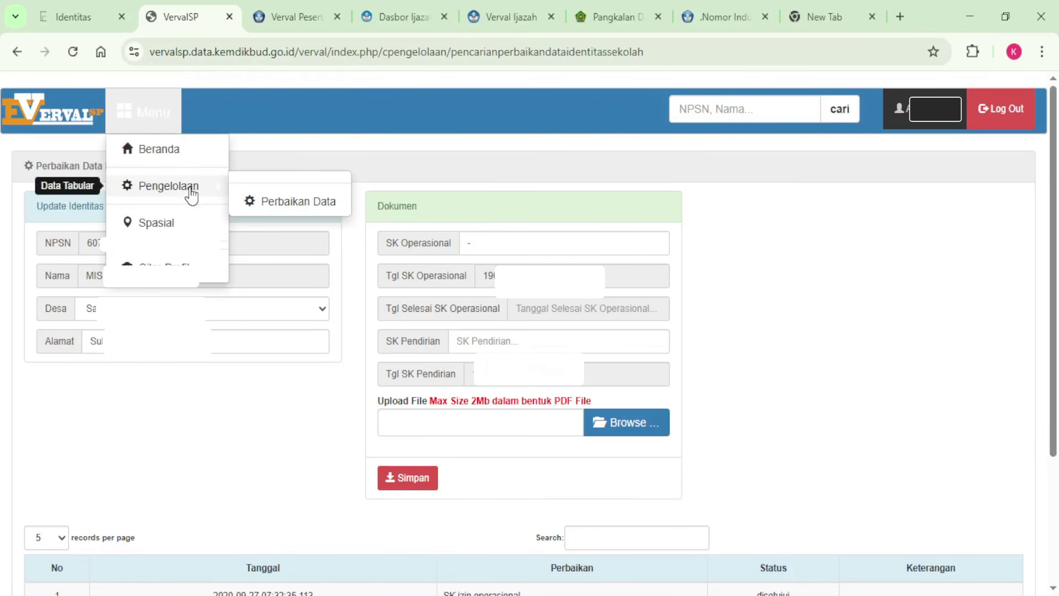
left_click(284, 207)
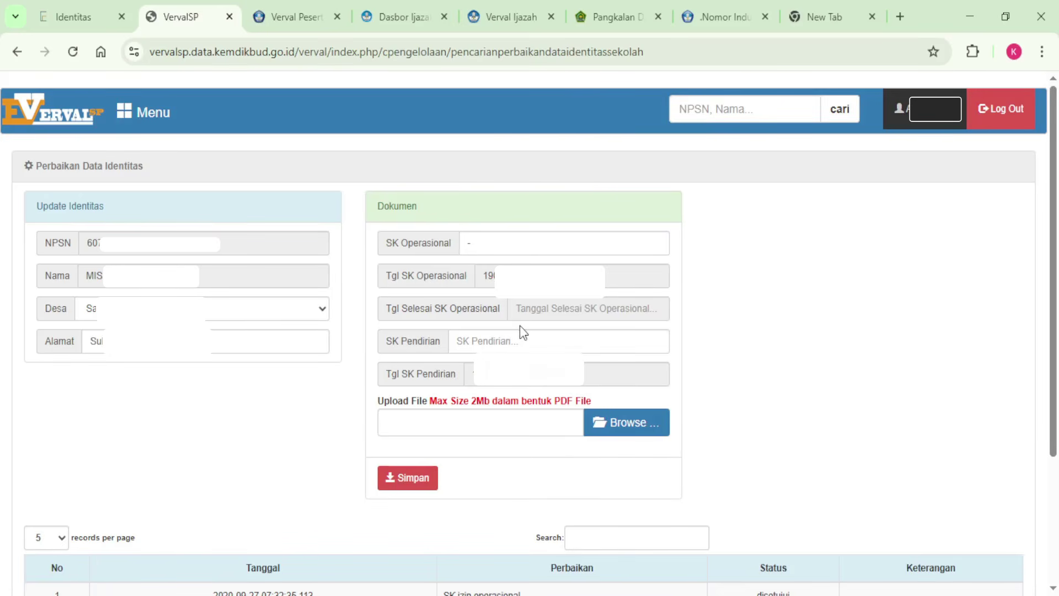
Step: Switch to EMIS, view the madrasah profile's Dokumen Perijinan section, and reopen the student list, Daftar Siswa
left_click(64, 16)
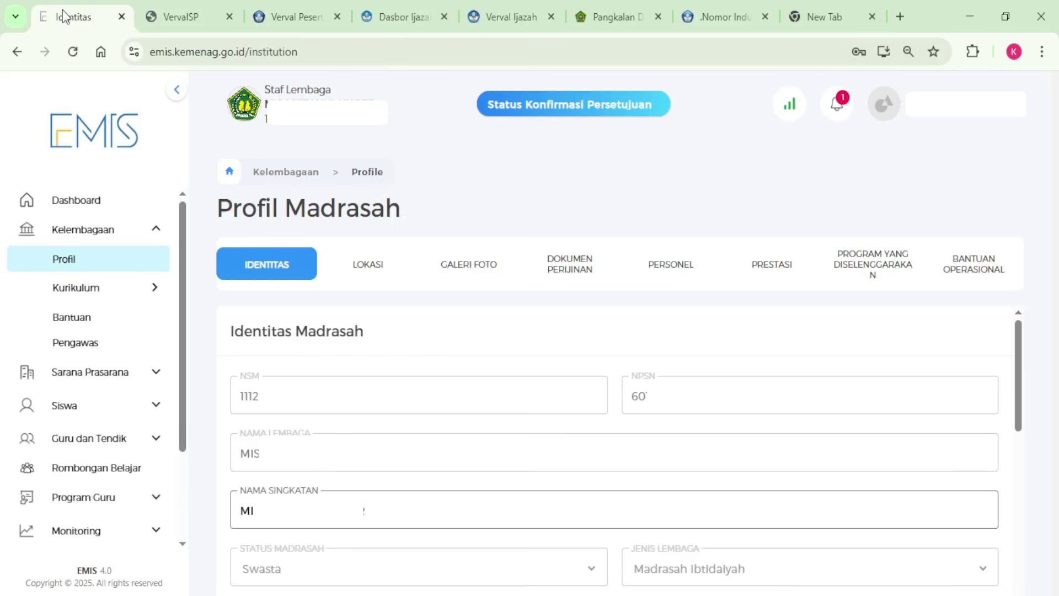
left_click(578, 279)
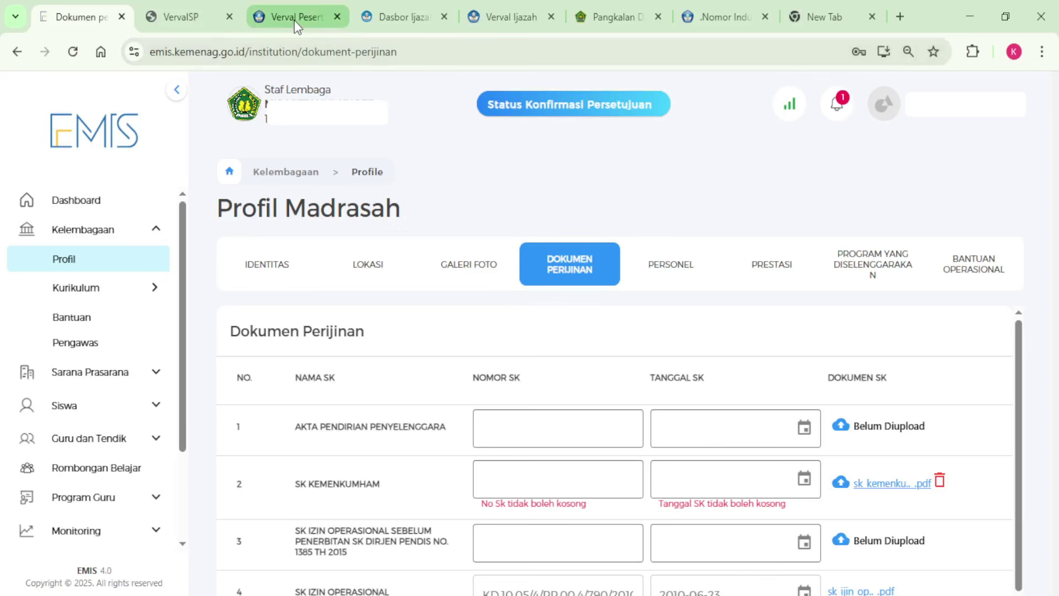
left_click(83, 413)
left_click(77, 437)
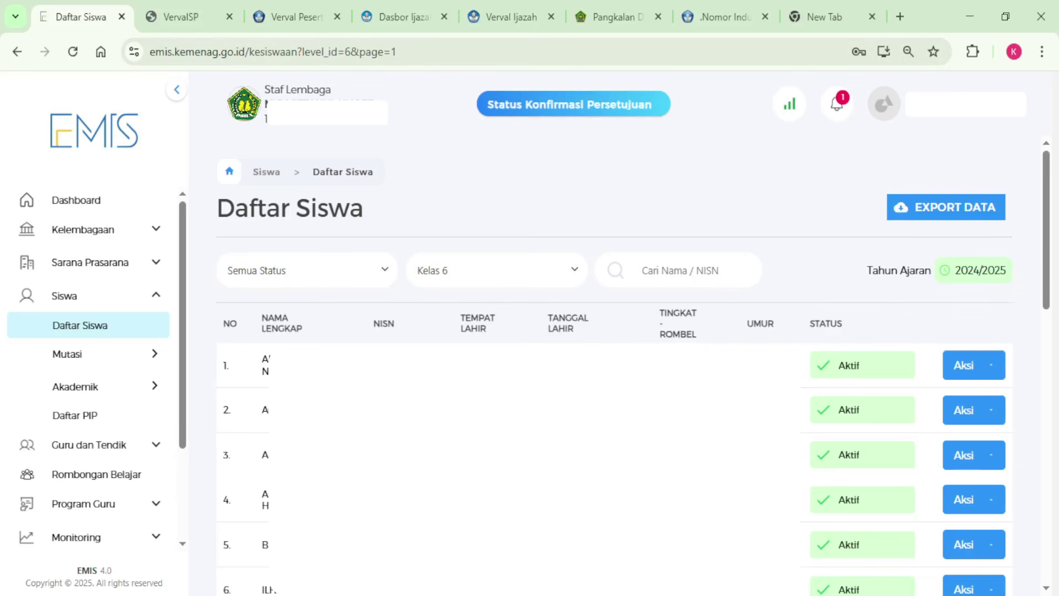
Step: View the Biodata Peserta table in PDUM, and open the Edit Identitas page in Verval Peserta Didik
key("ctrl+6")
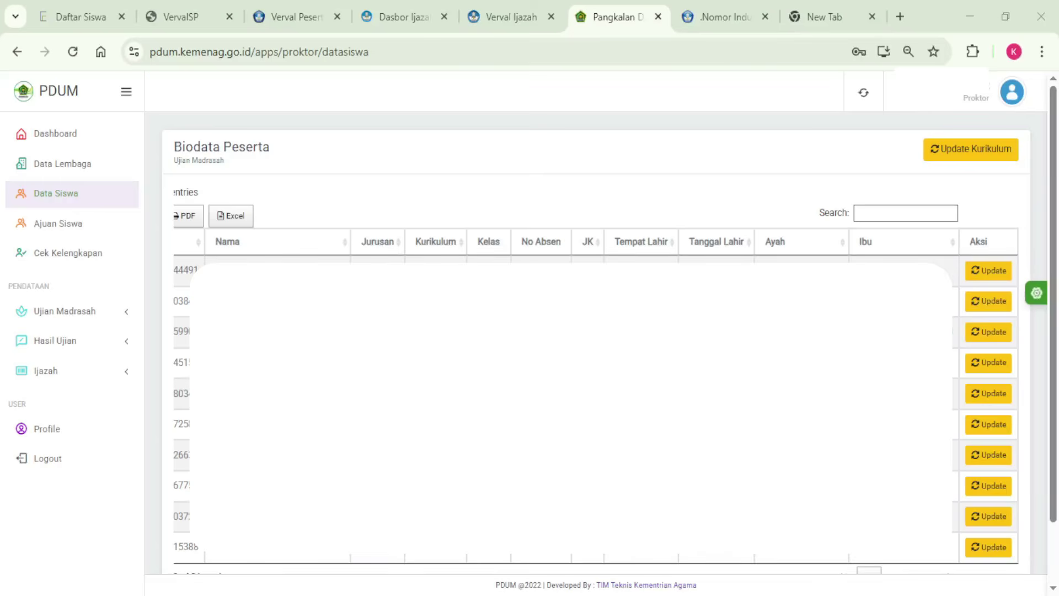
left_click(293, 22)
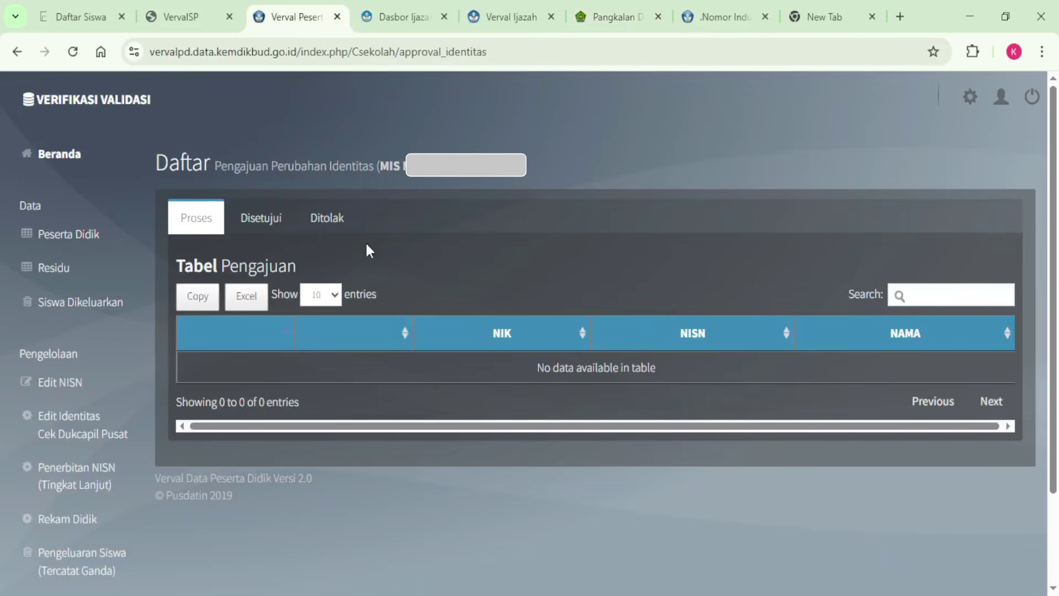
left_click(81, 435)
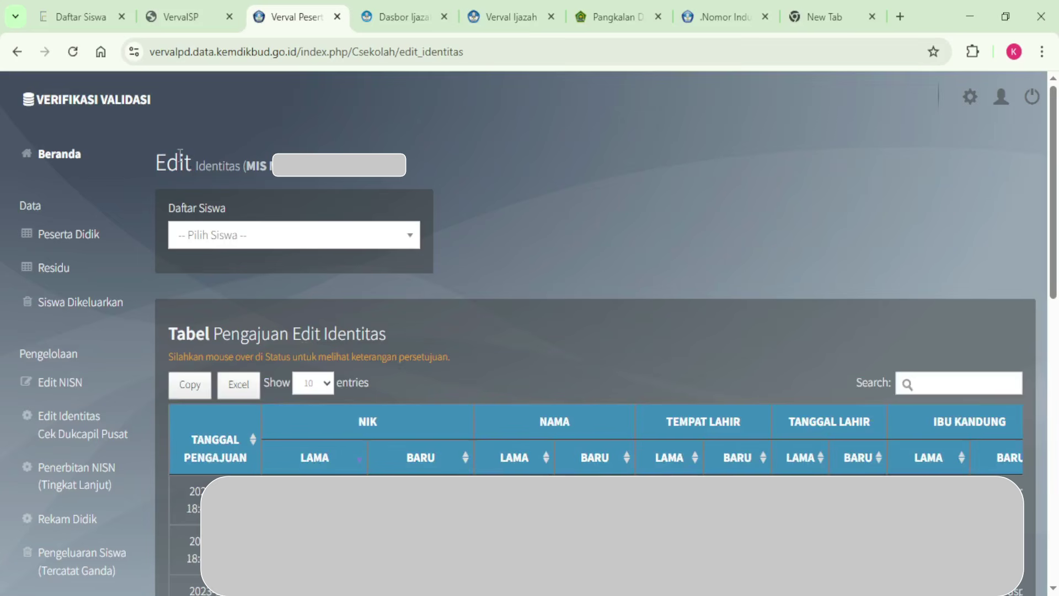
Step: Review the EMIS student list, PDUM participant data, VervalSP identity form, NISN search page and Verval Peserta Didik's Edit Identitas page
left_click(71, 18)
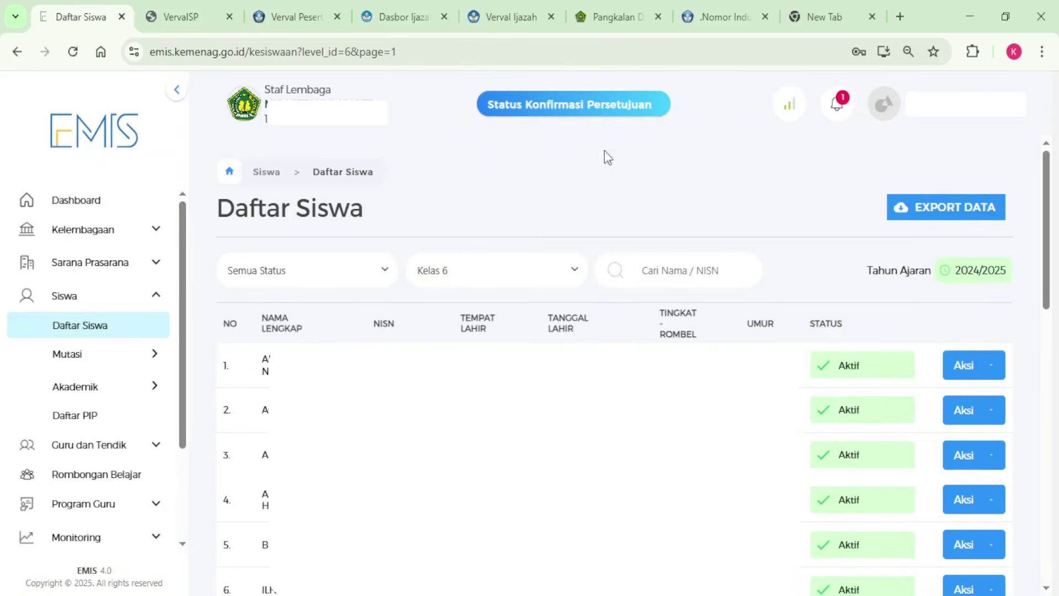
left_click(616, 25)
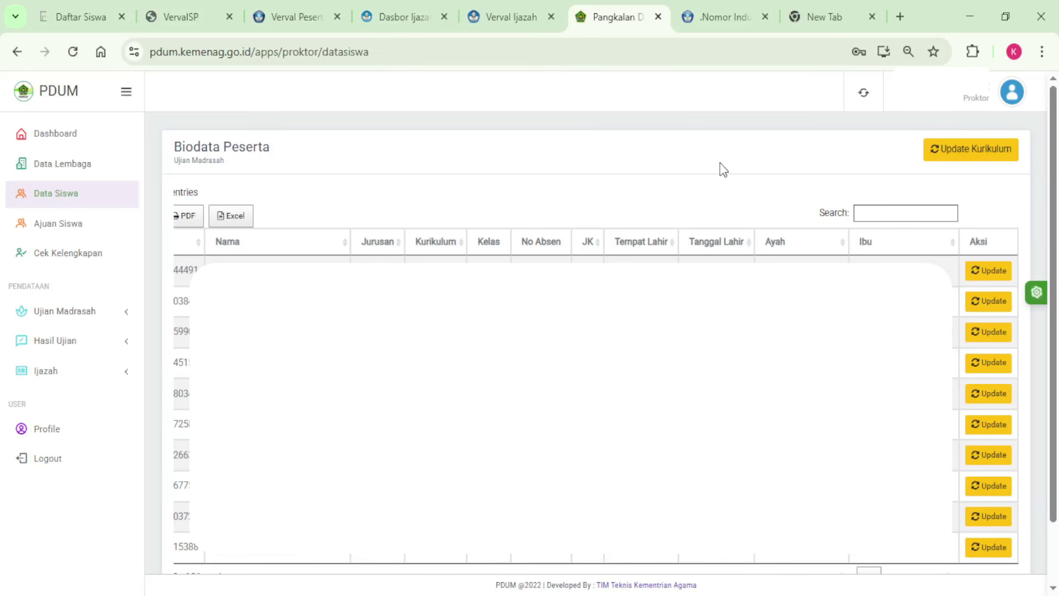
left_click(194, 17)
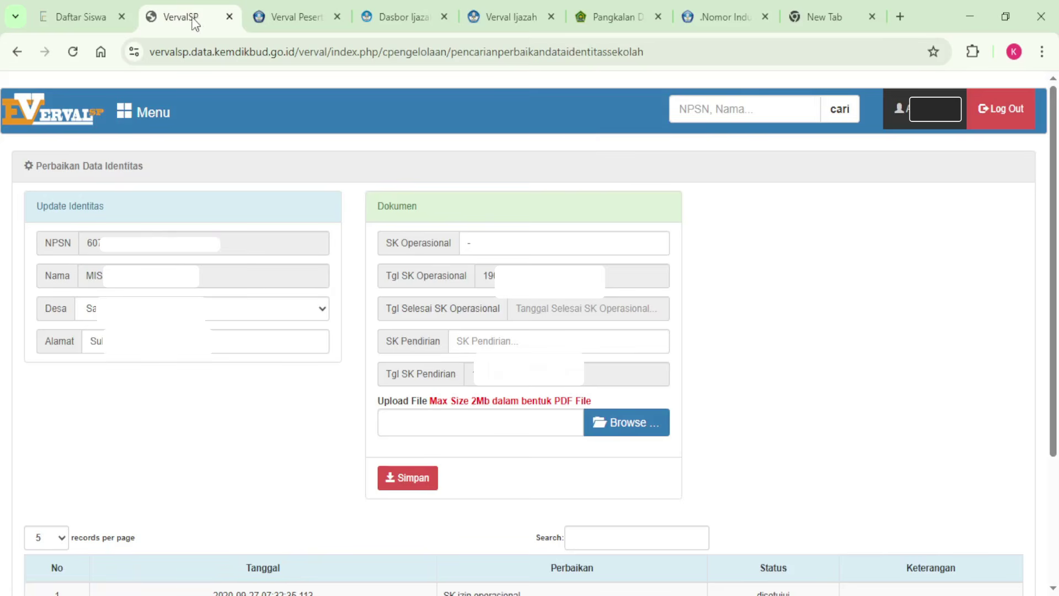
left_click(66, 10)
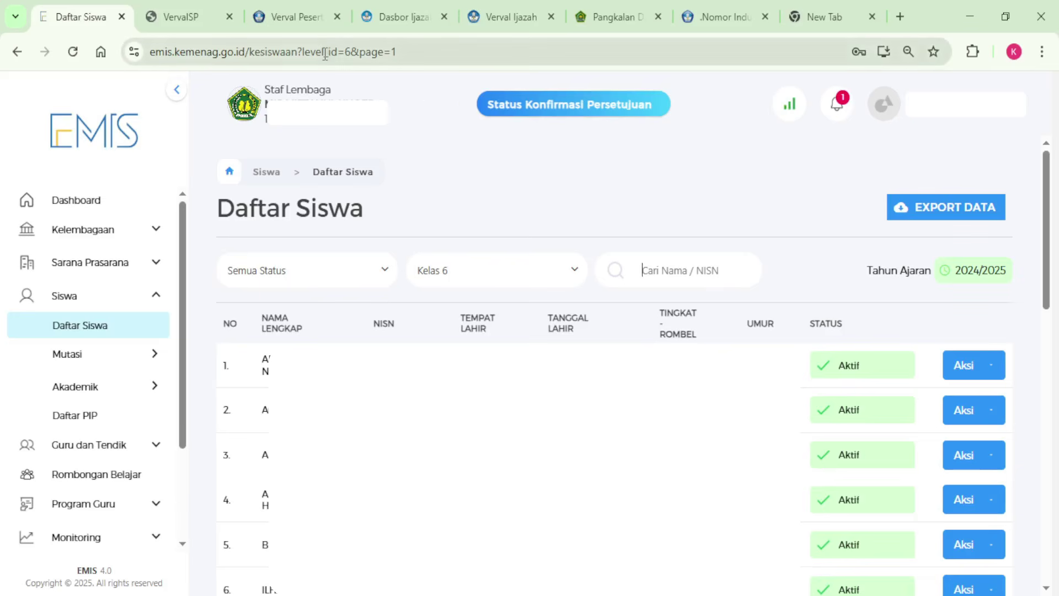
left_click(302, 22)
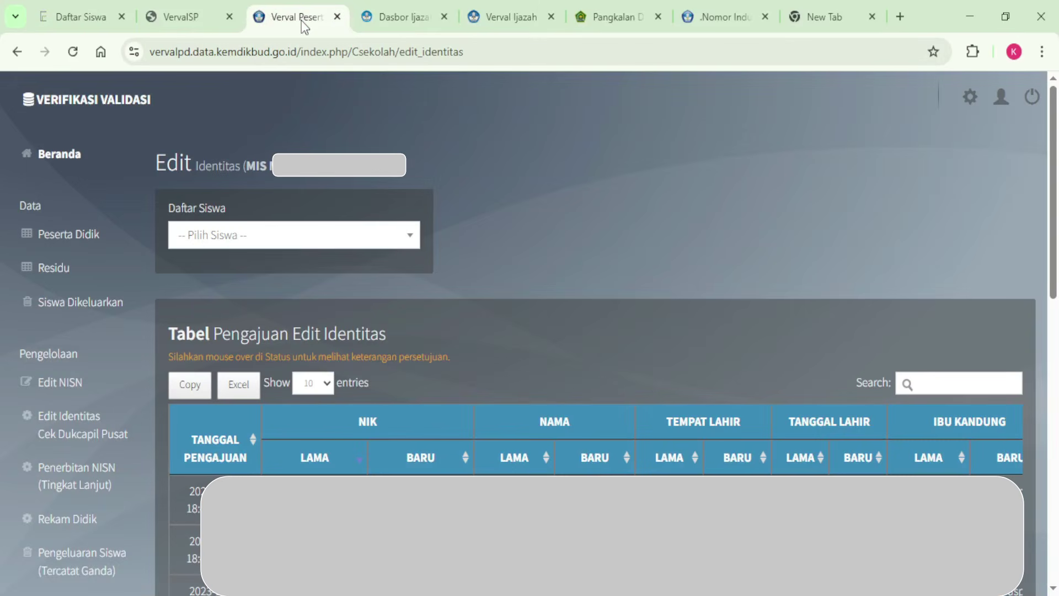
left_click(712, 18)
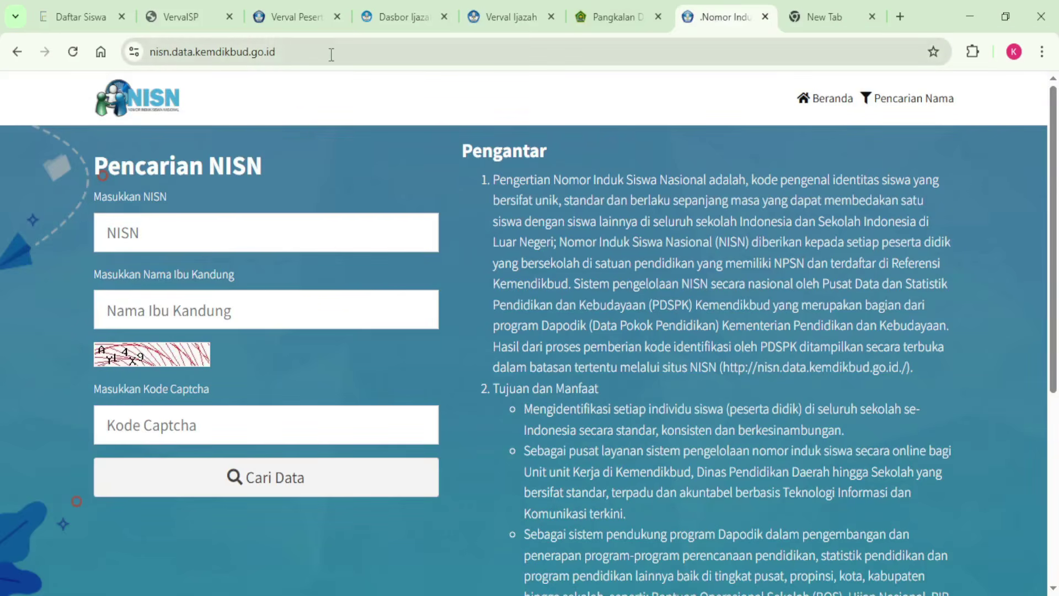
left_click(203, 22)
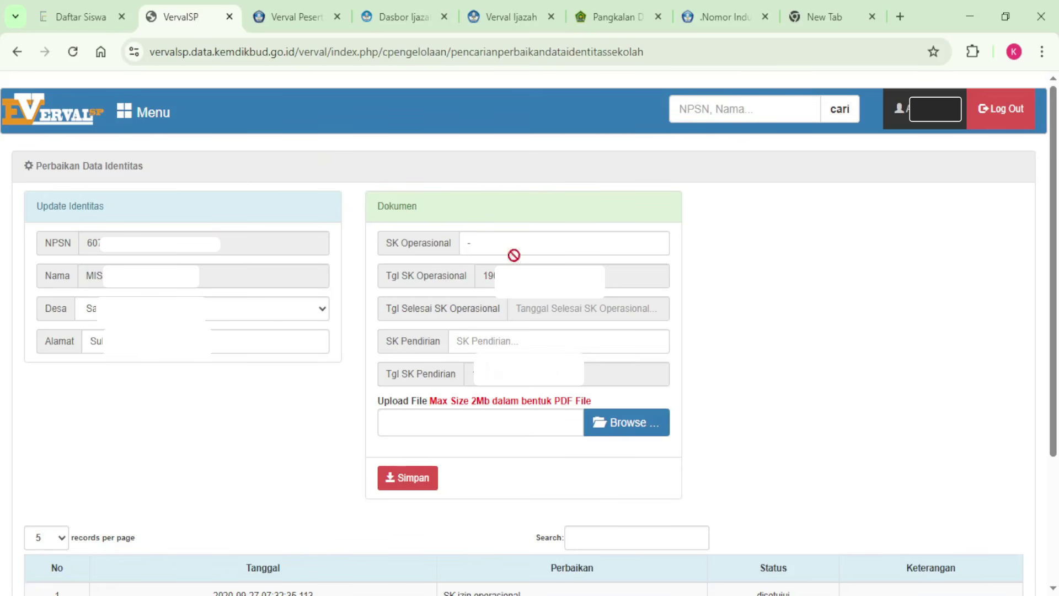
left_click(83, 20)
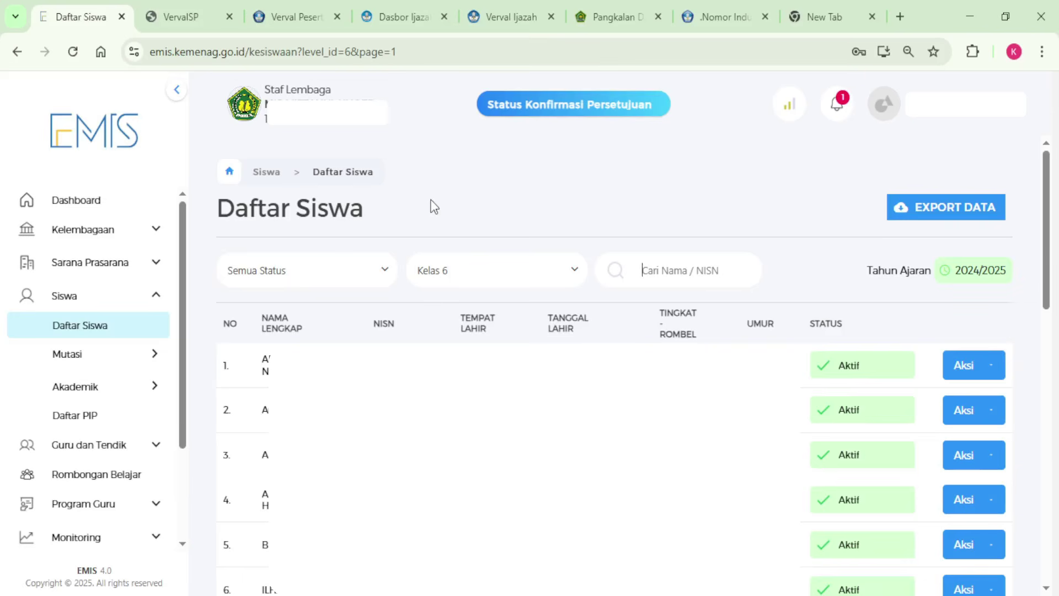
left_click(292, 19)
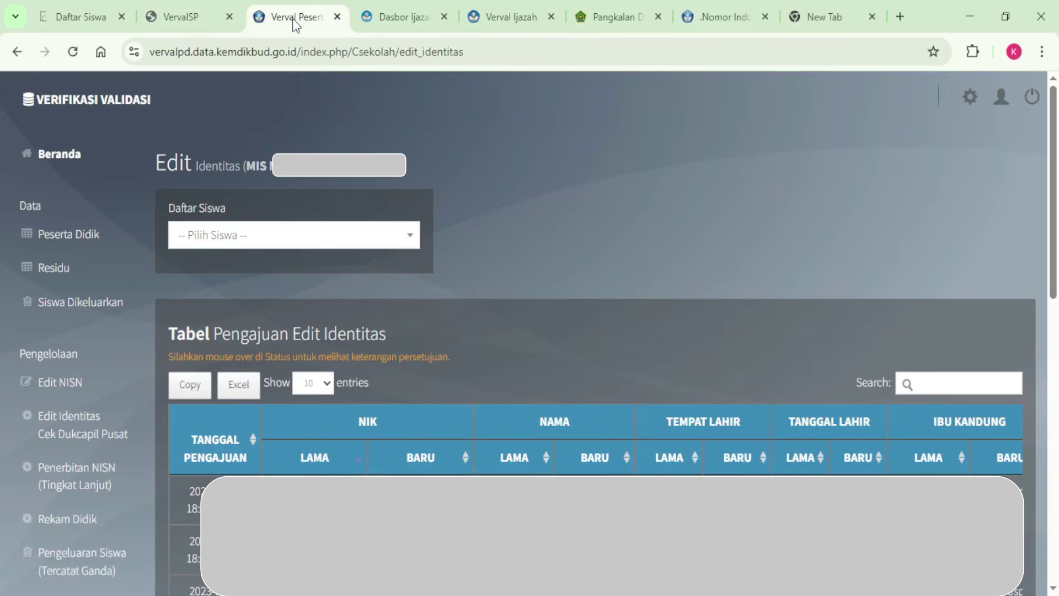